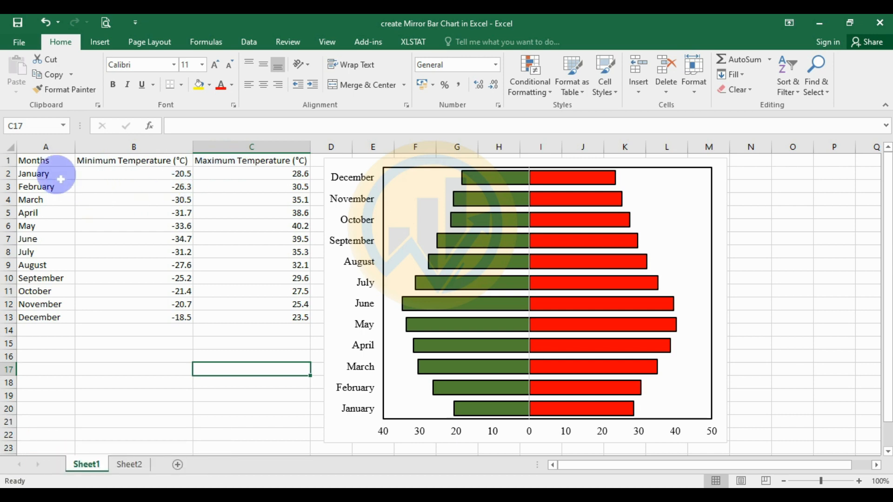
{"action": "left_click", "coordinate": [39, 174]}
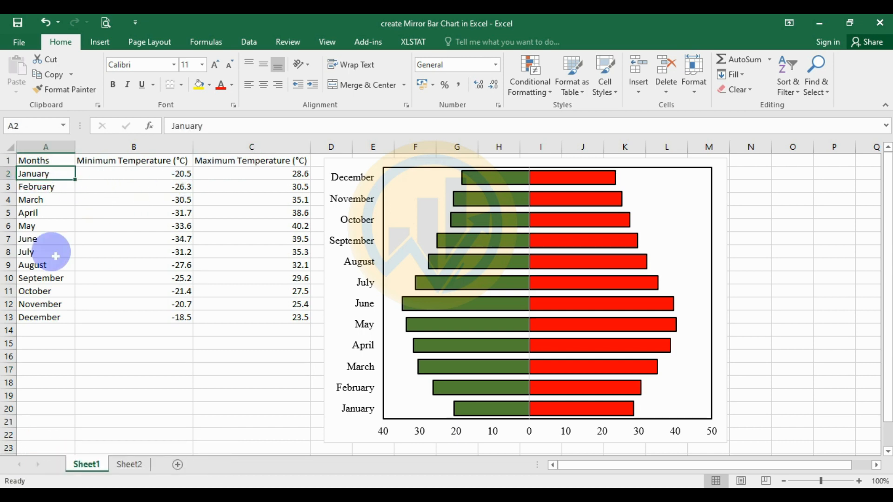
{"action": "left_click", "coordinate": [46, 321]}
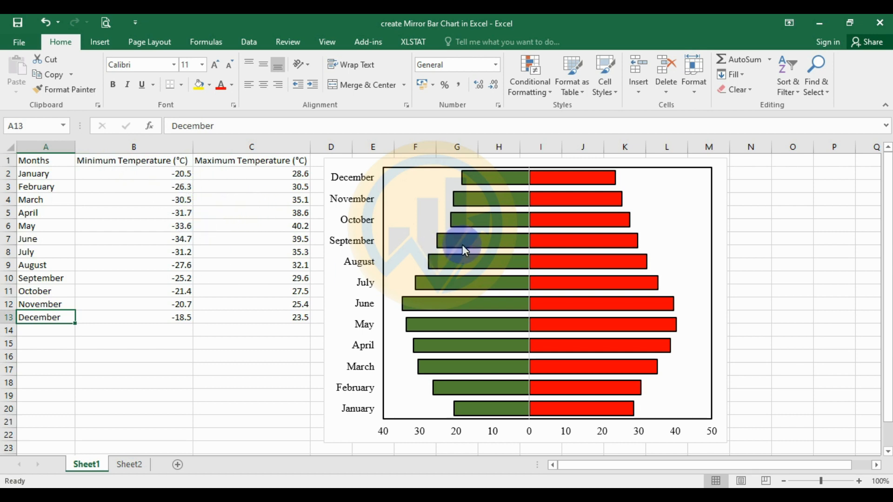
{"action": "mouse_move", "coordinate": [464, 248]}
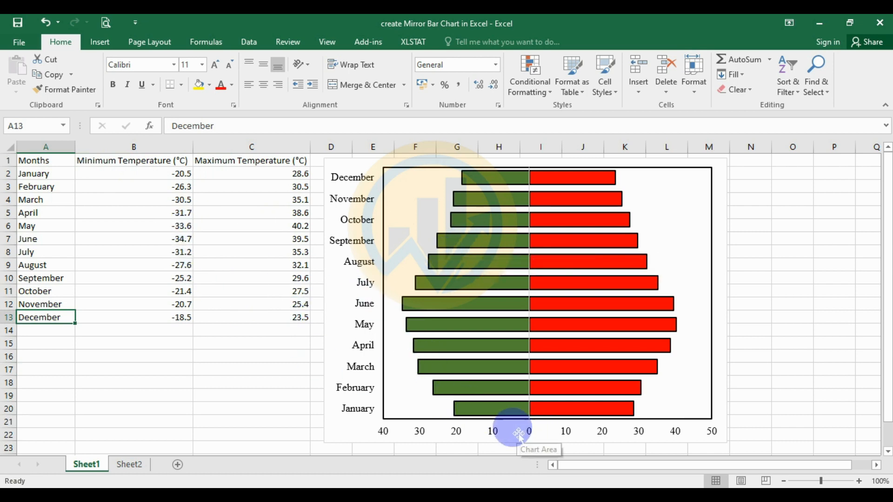
{"action": "mouse_move", "coordinate": [534, 343]}
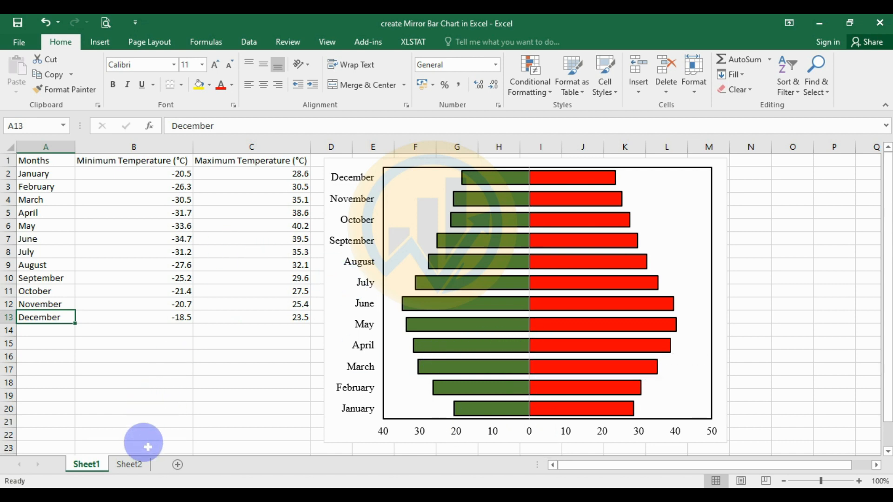
On Sheet2, copy the Minimum Temperature (°C) header from B1 into the empty header cell D1
{"action": "left_click", "coordinate": [130, 465]}
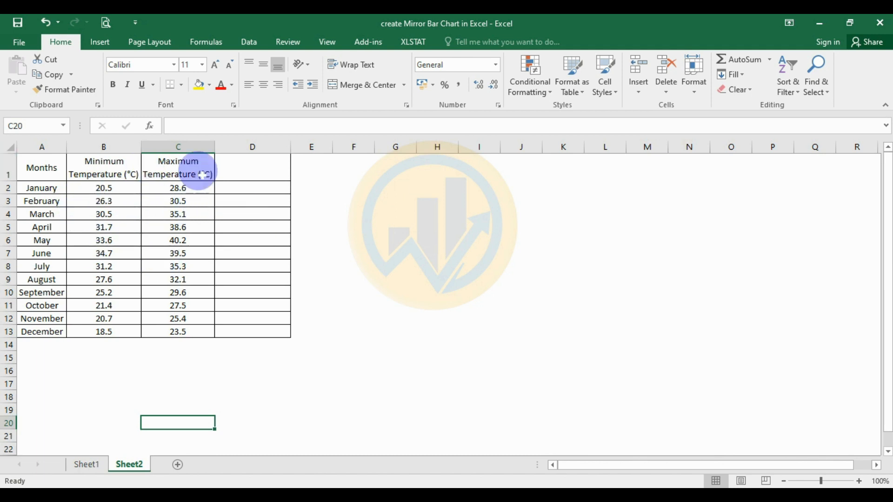
{"action": "left_click", "coordinate": [113, 175]}
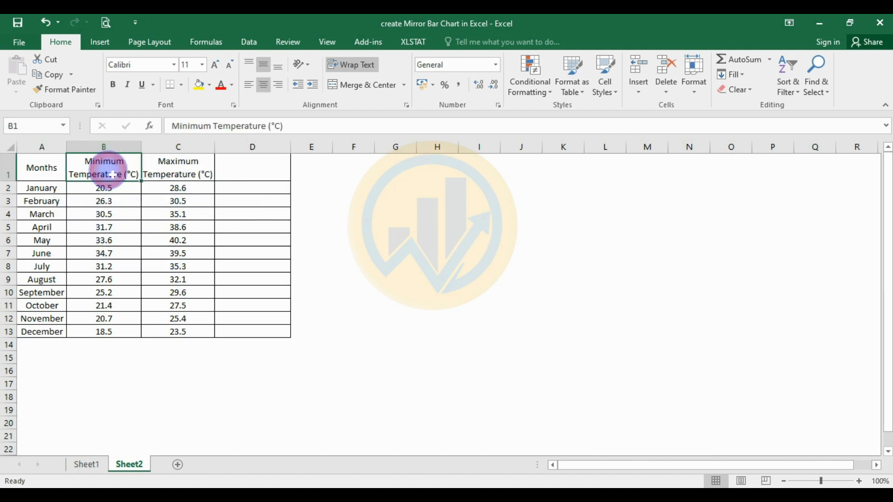
{"action": "key", "text": "ctrl+c"}
{"action": "left_click", "coordinate": [262, 178]}
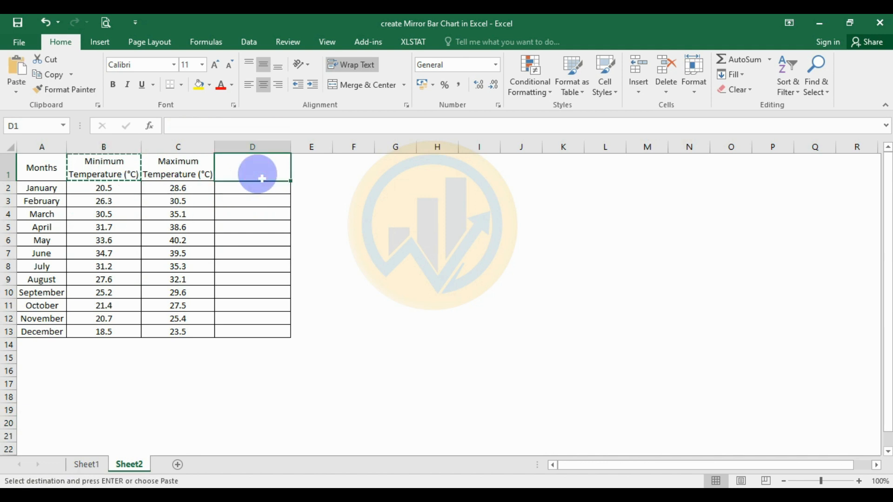
{"action": "key", "text": "ctrl+v"}
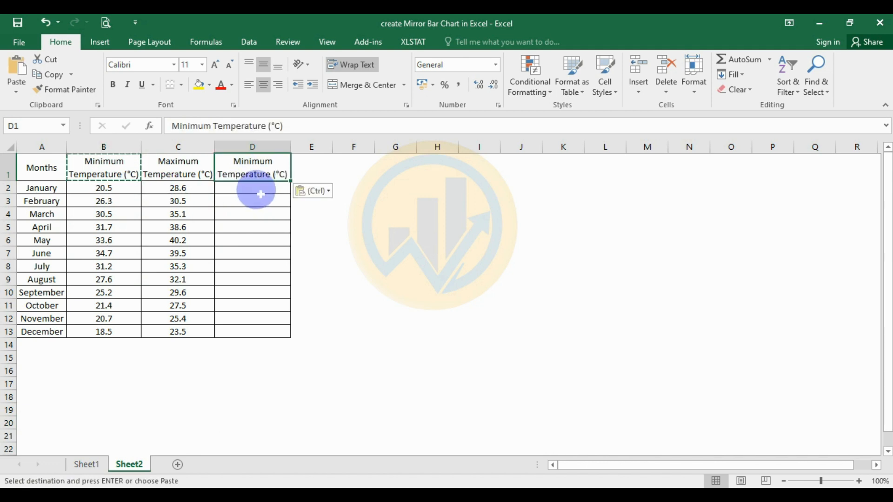
{"action": "left_click", "coordinate": [260, 192]}
{"action": "key", "text": "Escape"}
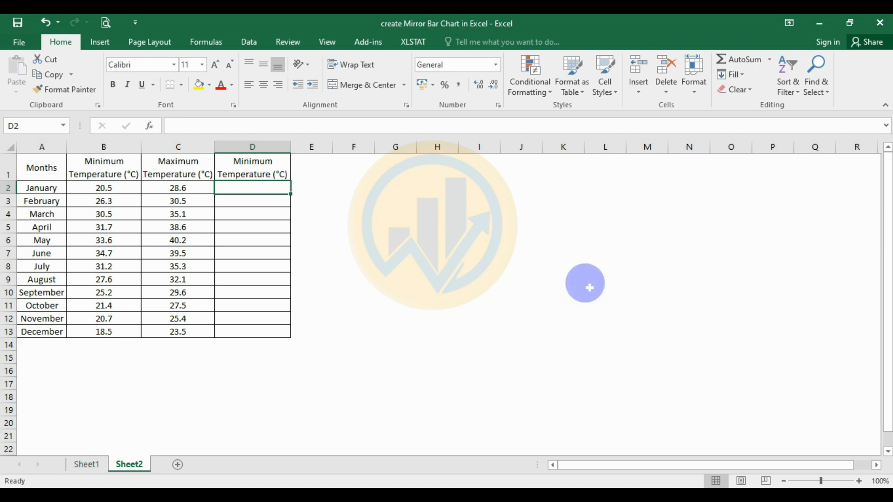
Enter the formula =B2*-1 in D2 and fill it down to D13
{"action": "type", "text": "="}
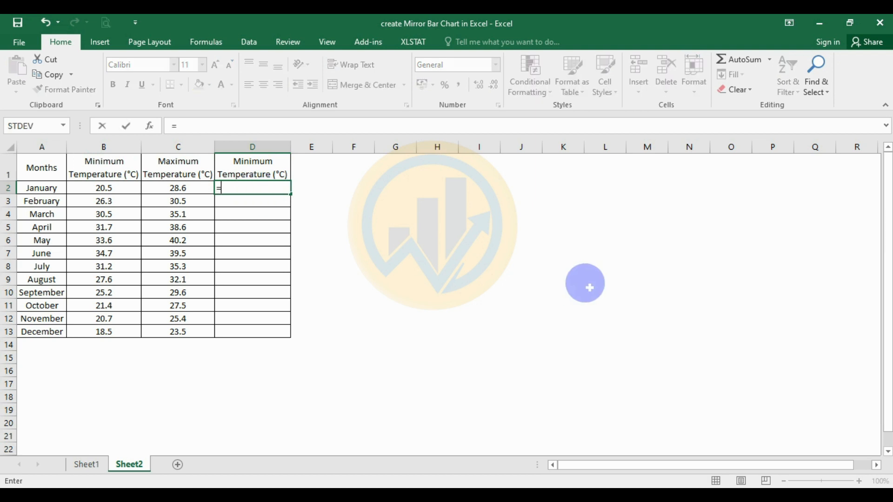
{"action": "type", "text": "b2*-1"}
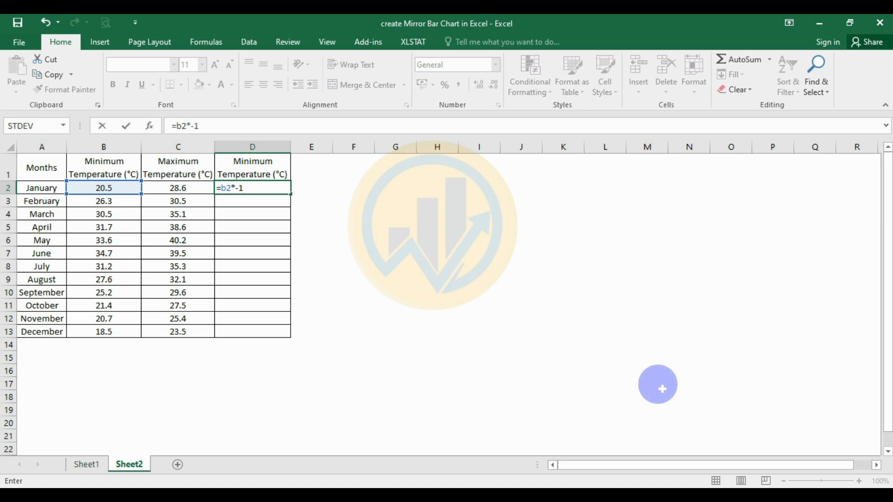
{"action": "key", "text": "Return"}
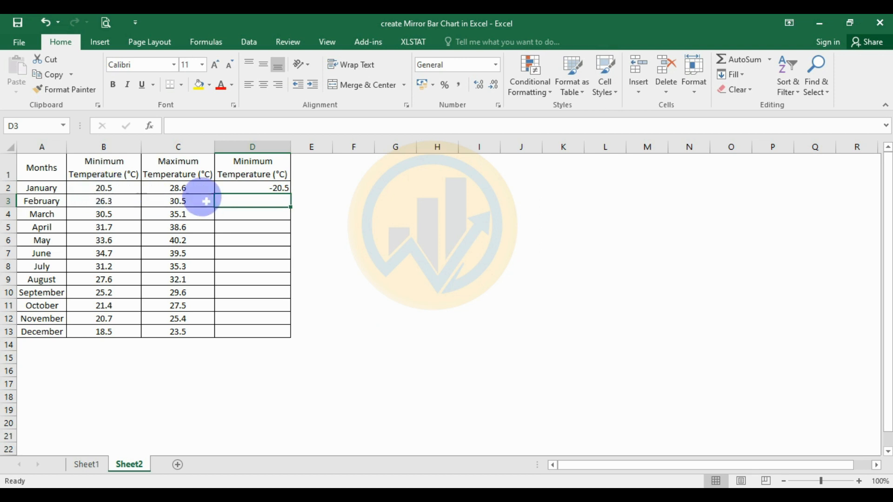
{"action": "left_click", "coordinate": [266, 188]}
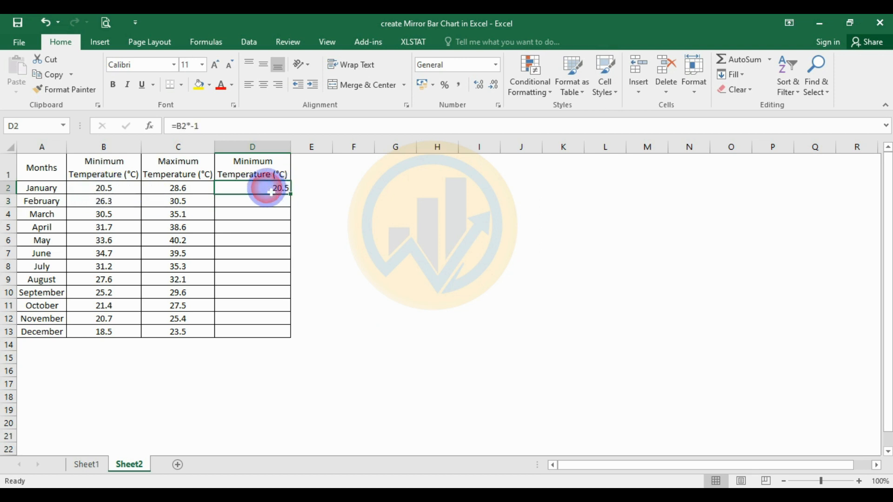
{"action": "left_click_drag", "start_coordinate": [291, 194], "coordinate": [312, 335]}
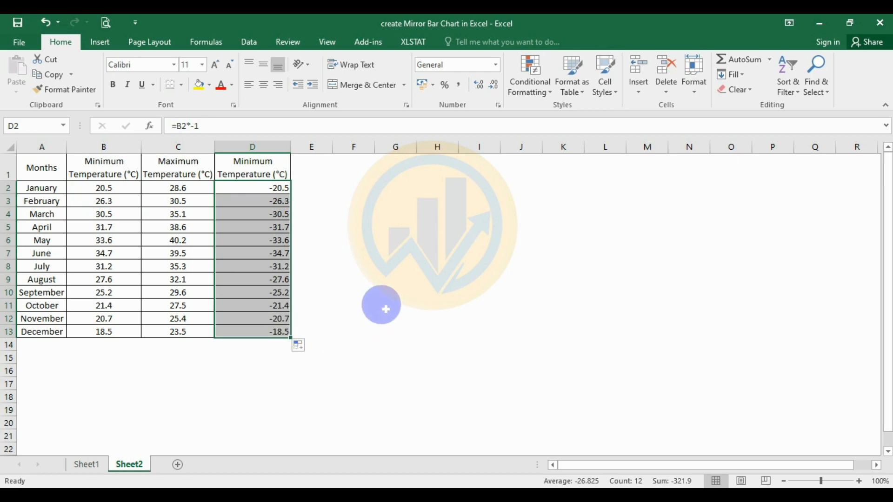
{"action": "left_click", "coordinate": [381, 305]}
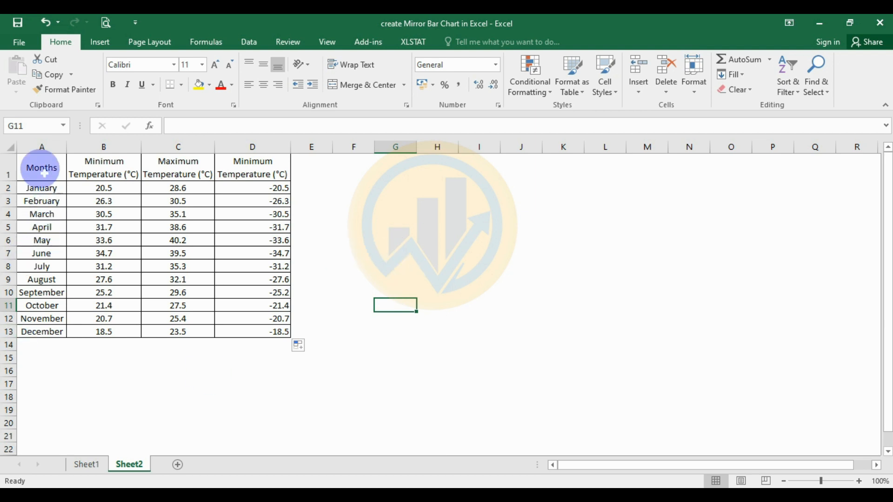
Insert a 2-D stacked bar chart from A1:A13 and C1:D13, and move it up beside the table
{"action": "left_click_drag", "start_coordinate": [45, 166], "coordinate": [38, 338]}
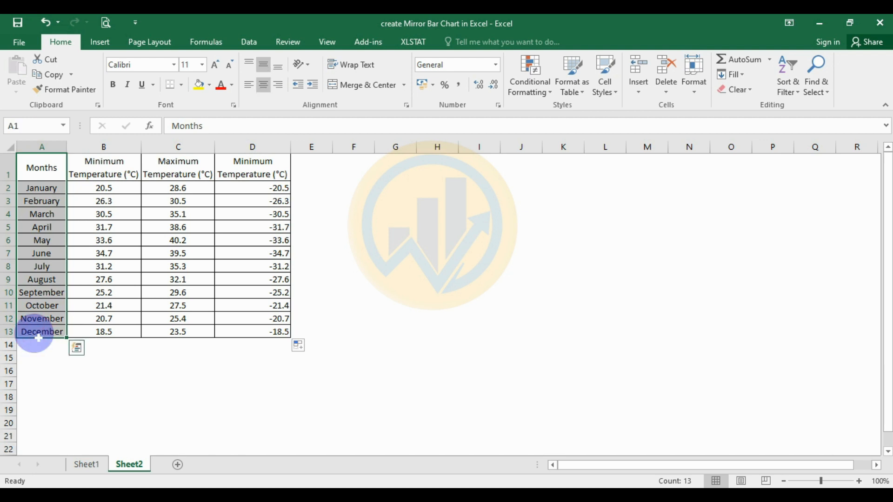
{"action": "left_click_drag", "start_coordinate": [247, 168], "coordinate": [251, 338]}
{"action": "left_click_drag", "start_coordinate": [179, 165], "coordinate": [179, 337]}
{"action": "left_click", "coordinate": [107, 42]}
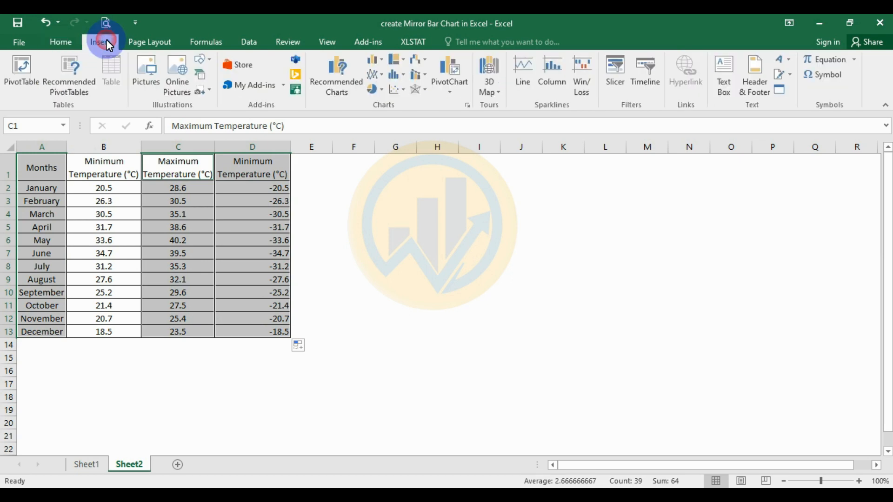
{"action": "left_click", "coordinate": [382, 62]}
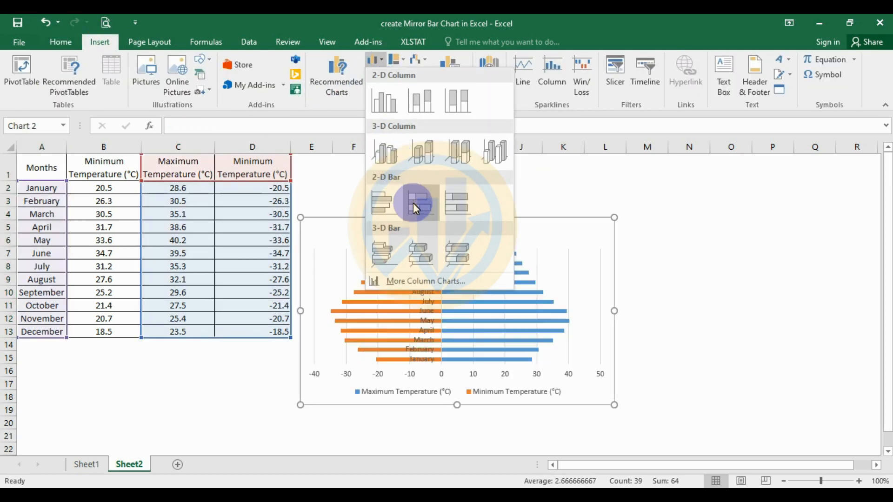
{"action": "left_click", "coordinate": [414, 204]}
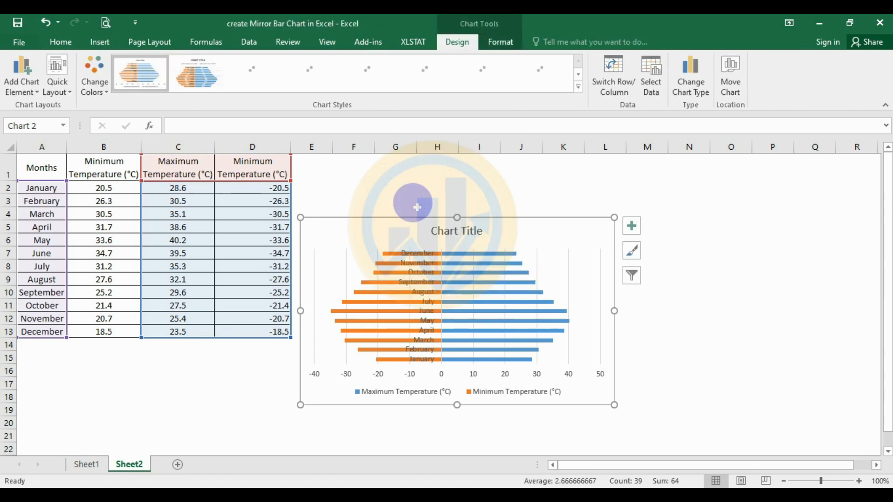
{"action": "left_click_drag", "start_coordinate": [499, 190], "coordinate": [500, 188]}
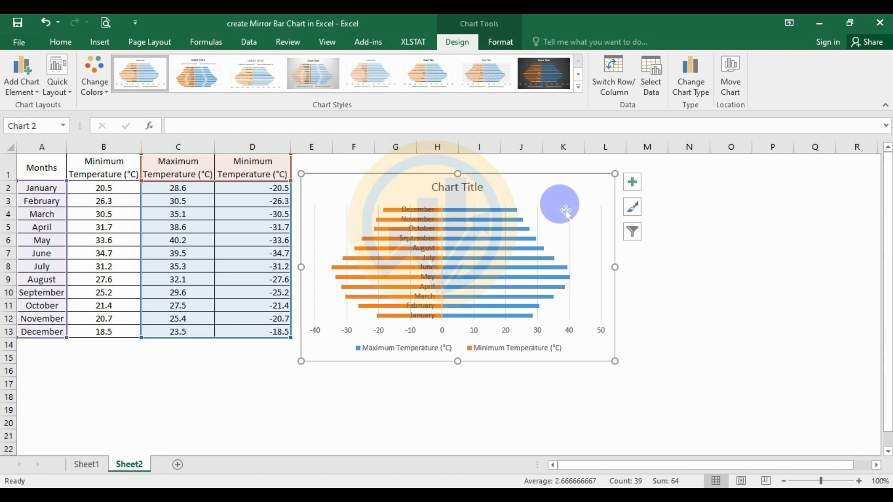
Remove the chart's title and gridlines, and enlarge the chart to reach about column M and row 21
{"action": "left_click", "coordinate": [631, 183]}
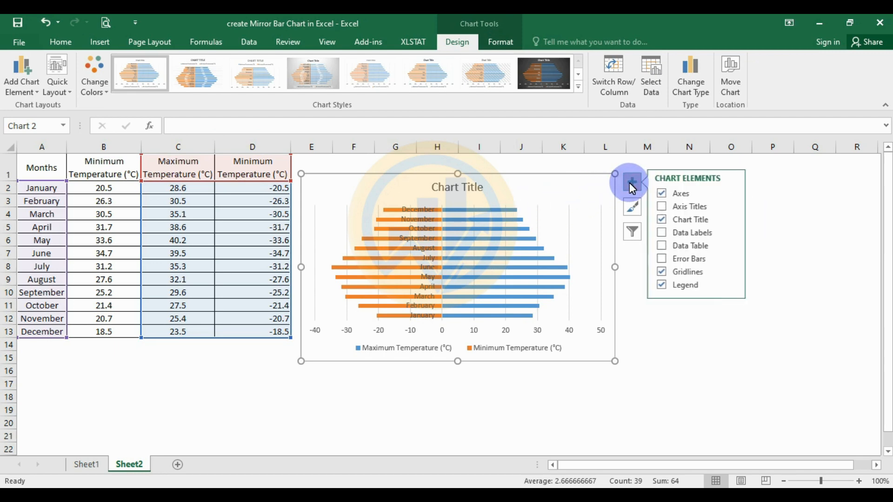
{"action": "left_click", "coordinate": [663, 221]}
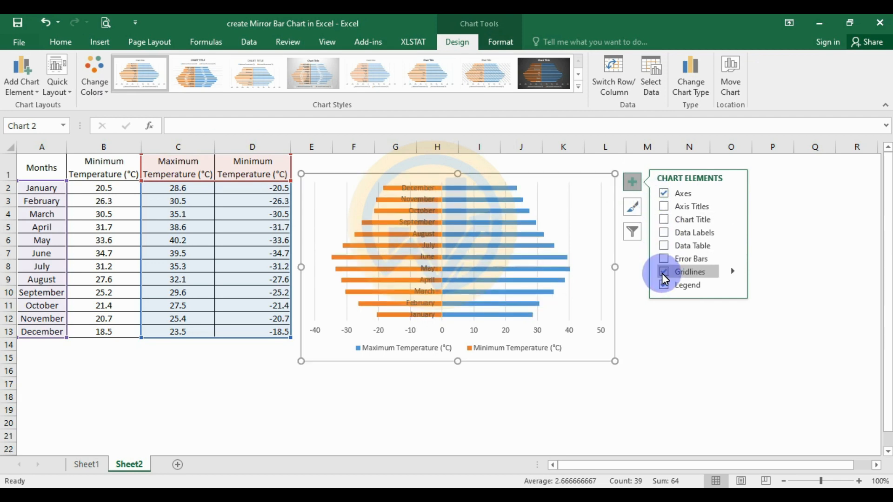
{"action": "left_click", "coordinate": [663, 273]}
{"action": "left_click", "coordinate": [630, 341]}
{"action": "left_click", "coordinate": [610, 360]}
{"action": "left_click_drag", "start_coordinate": [613, 363], "coordinate": [667, 455]}
{"action": "left_click", "coordinate": [725, 293]}
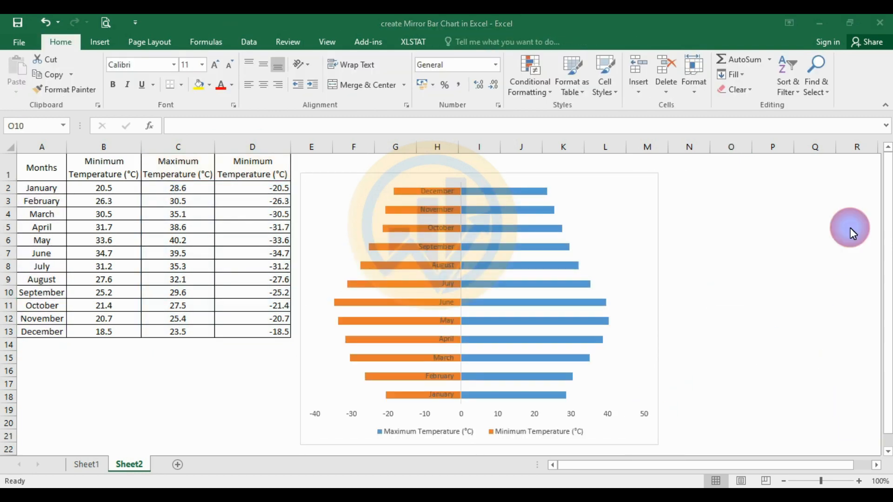
Set the label position of the chart's vertical month axis to Low
{"action": "left_click", "coordinate": [438, 233]}
{"action": "right_click", "coordinate": [436, 230]}
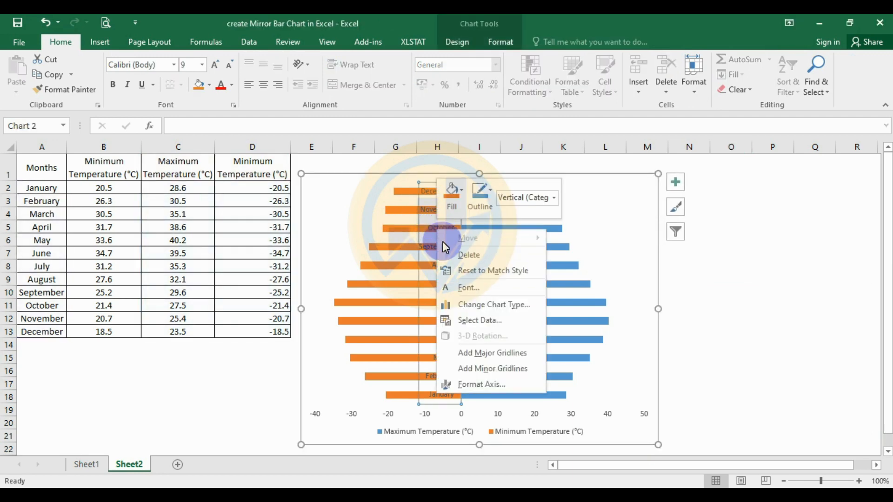
{"action": "left_click", "coordinate": [482, 387]}
{"action": "scroll", "coordinate": [782, 339], "scroll_direction": "down", "scroll_amount": 5}
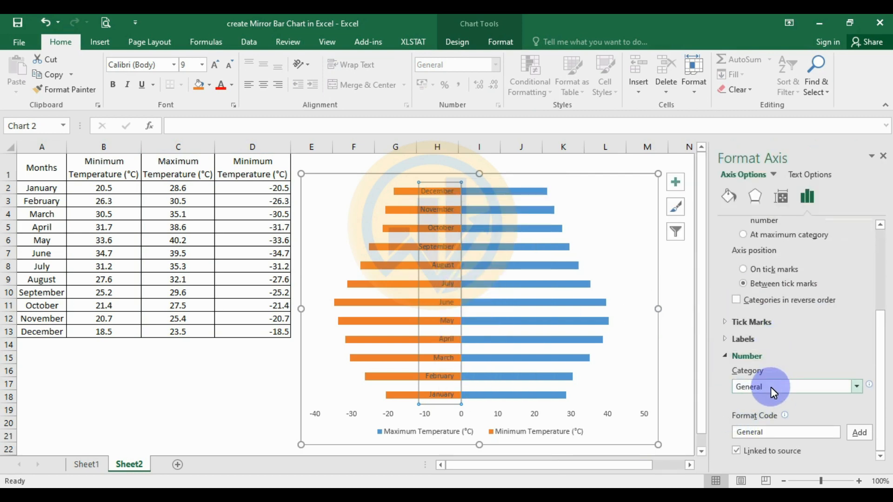
{"action": "left_click", "coordinate": [725, 339]}
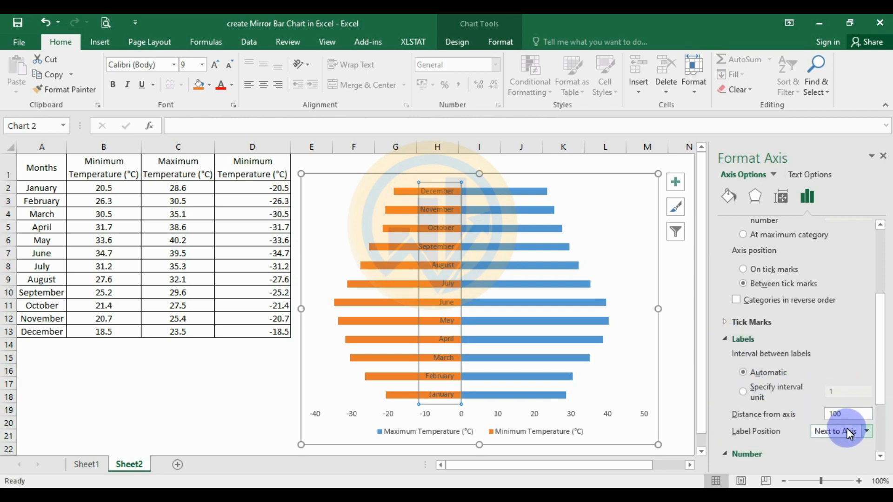
{"action": "left_click", "coordinate": [868, 433]}
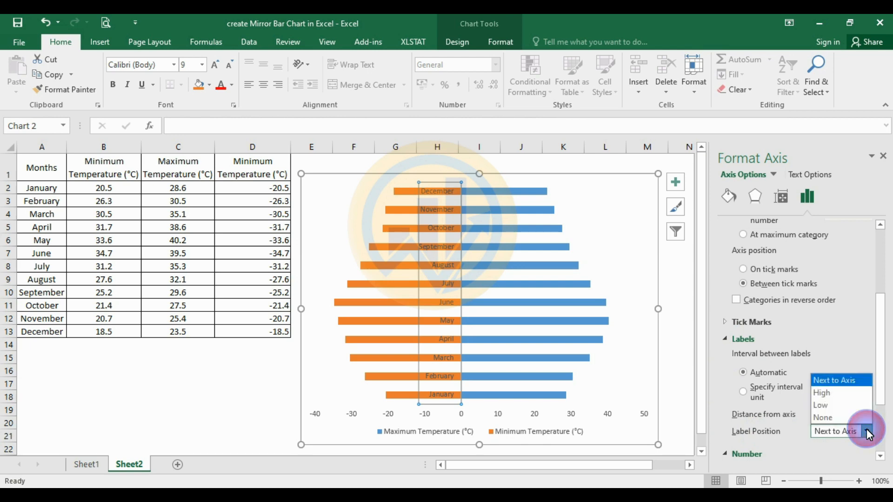
{"action": "left_click", "coordinate": [830, 408]}
{"action": "scroll", "coordinate": [819, 322], "scroll_direction": "down", "scroll_amount": 3}
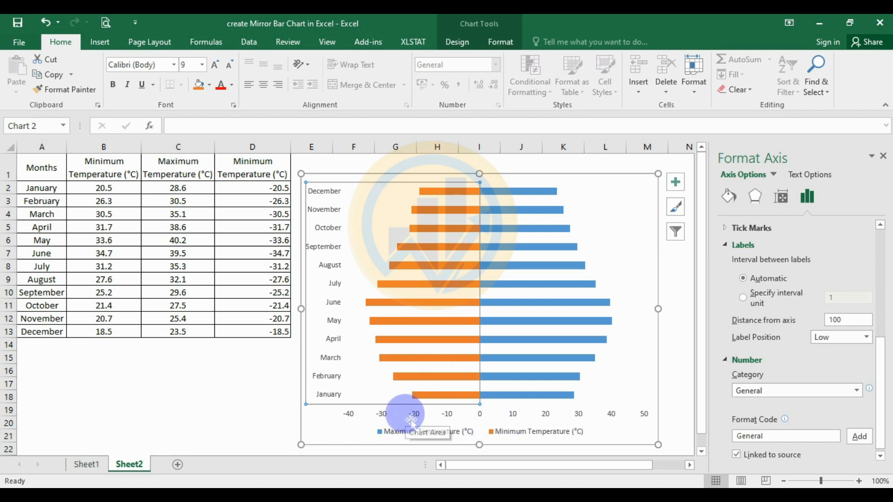
Set the number category of the chart's horizontal temperature axis to Custom
{"action": "left_click", "coordinate": [380, 411]}
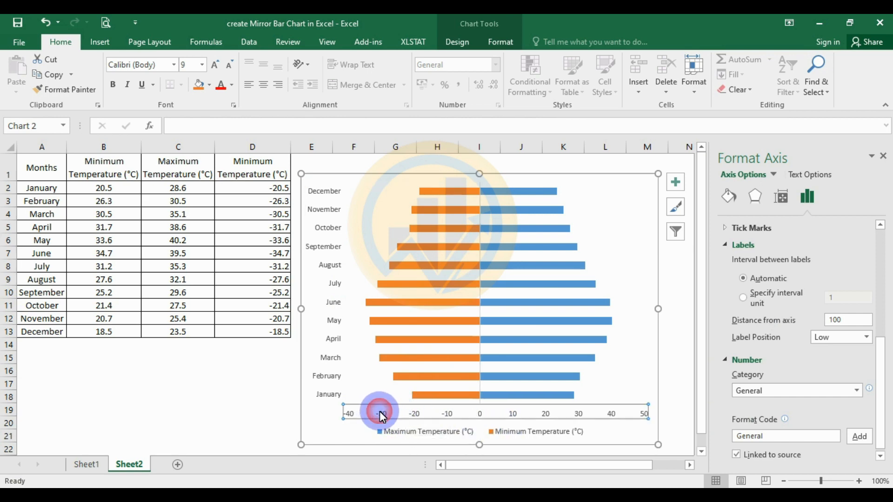
{"action": "right_click", "coordinate": [379, 411]}
{"action": "left_click", "coordinate": [414, 407]}
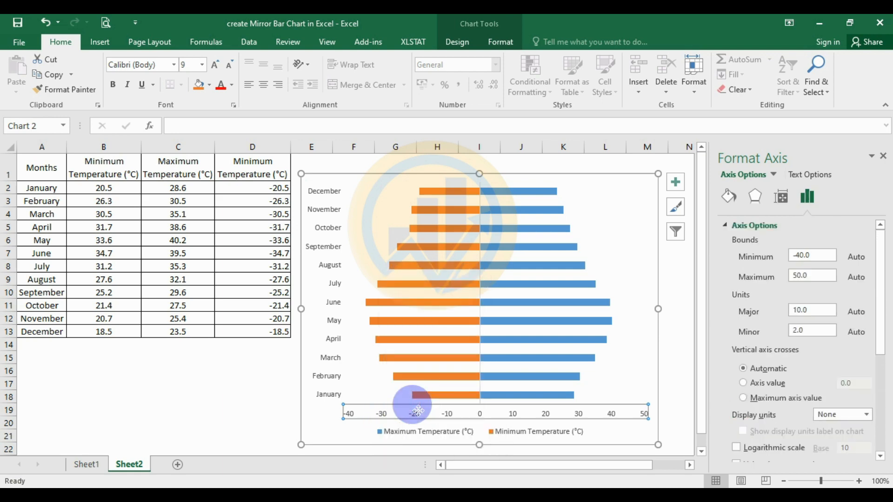
{"action": "scroll", "coordinate": [783, 397], "scroll_direction": "down", "scroll_amount": 4}
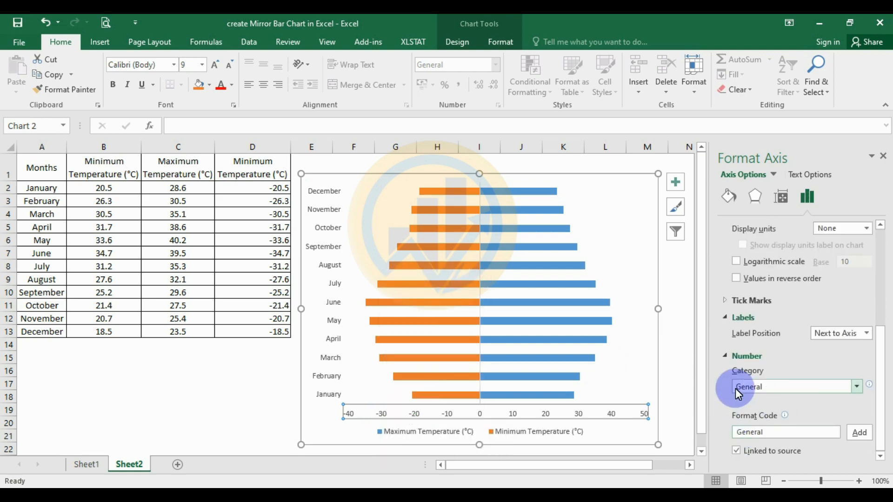
{"action": "left_click", "coordinate": [855, 388]}
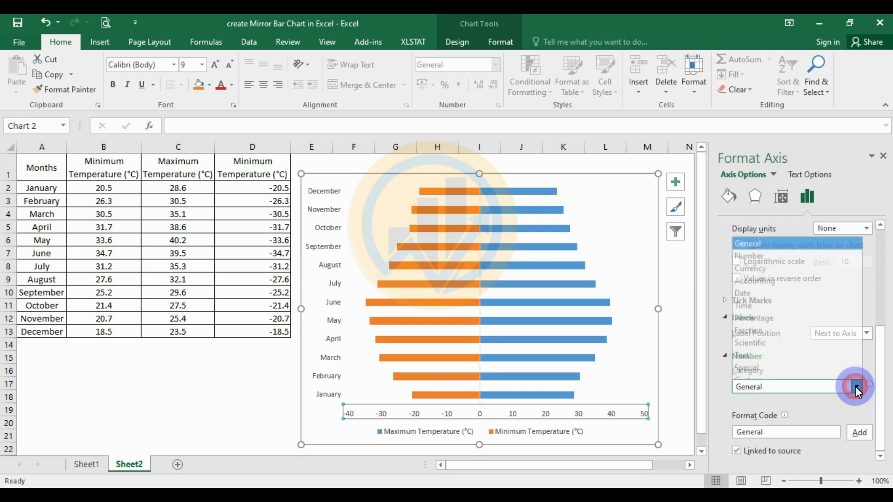
{"action": "left_click", "coordinate": [761, 375]}
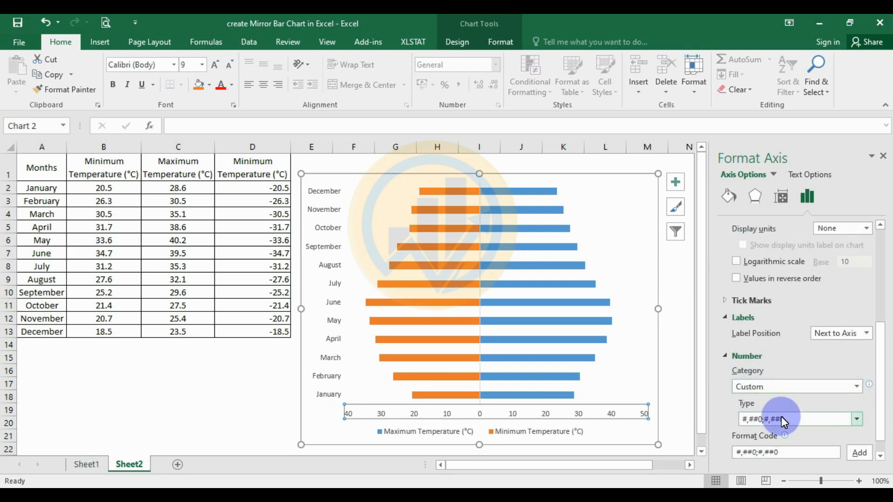
Remove the minus sign from the horizontal axis's format code and add it as #,##0;#,##0
{"action": "scroll", "coordinate": [782, 417], "scroll_direction": "down", "scroll_amount": 1}
{"action": "left_click", "coordinate": [762, 439]}
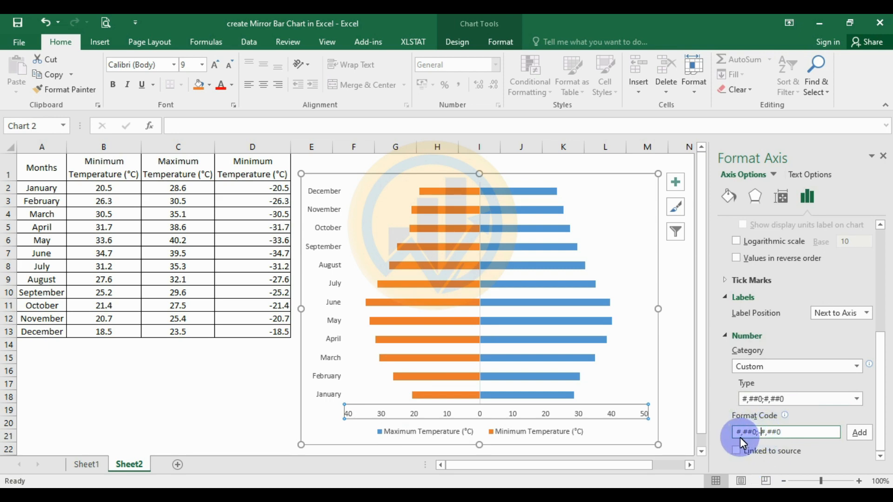
{"action": "key", "text": "Delete"}
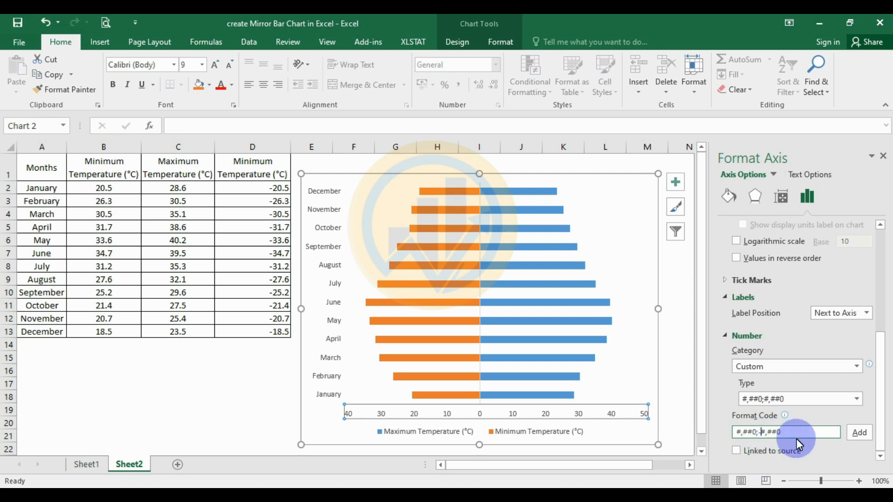
{"action": "key", "text": "BackSpace"}
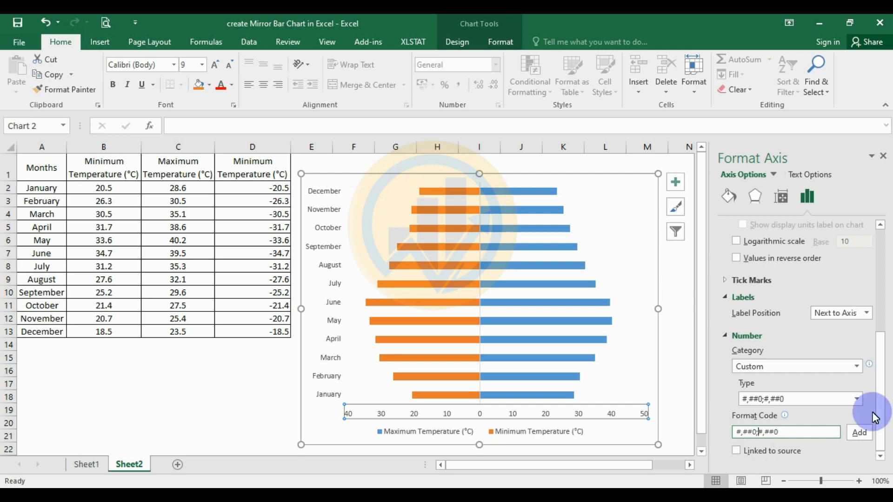
{"action": "left_click", "coordinate": [864, 433]}
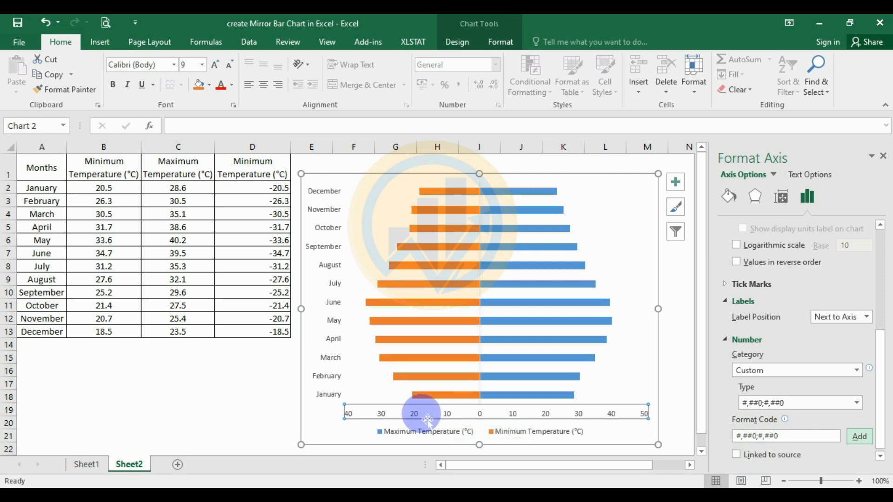
{"action": "left_click", "coordinate": [679, 286]}
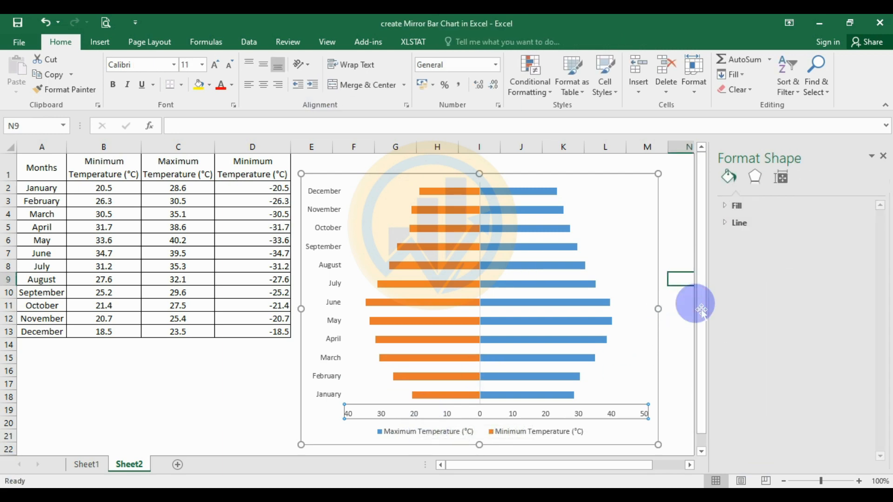
Reduce the gap width of the chart's bars to 50%
{"action": "left_click", "coordinate": [541, 248]}
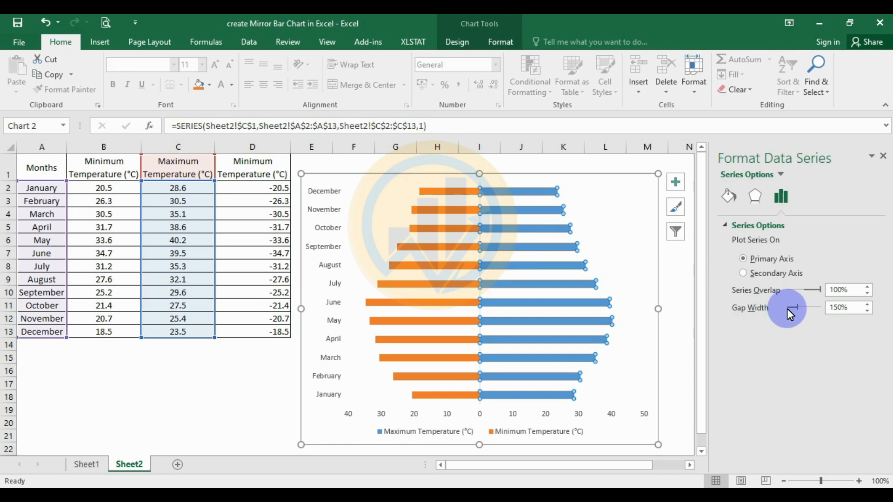
{"action": "left_click_drag", "start_coordinate": [792, 307], "coordinate": [786, 305]}
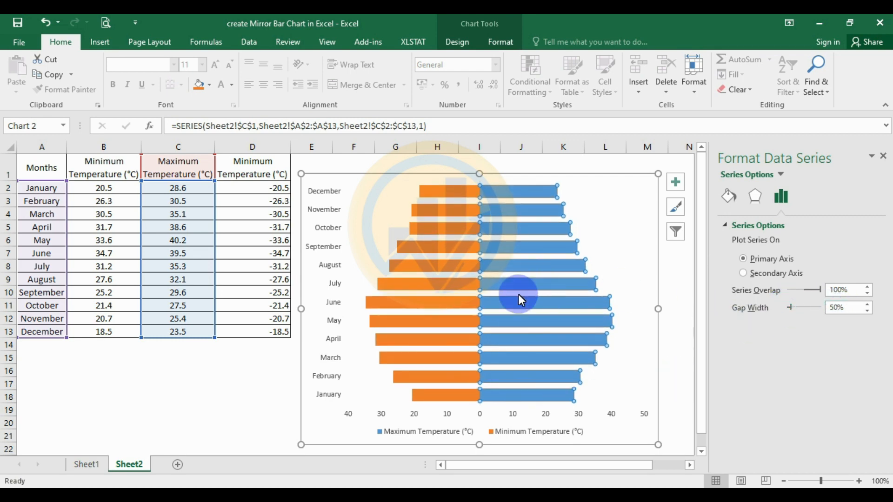
{"action": "left_click", "coordinate": [551, 250]}
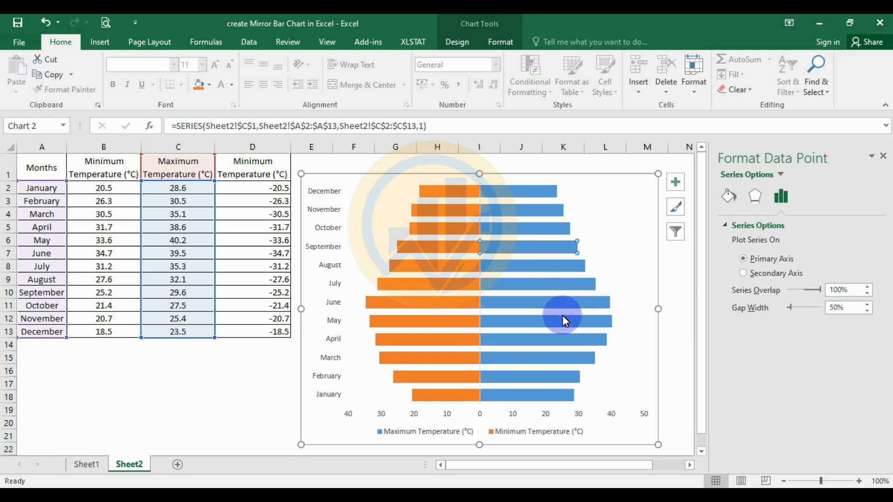
{"action": "left_click", "coordinate": [630, 273]}
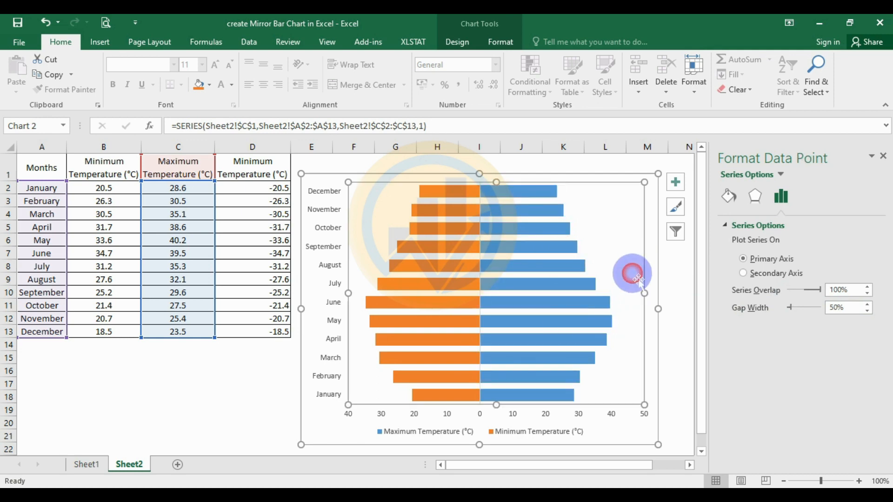
Fill the Maximum Temperature bars with the standard red colour
{"action": "left_click", "coordinate": [554, 283]}
{"action": "left_click", "coordinate": [727, 191]}
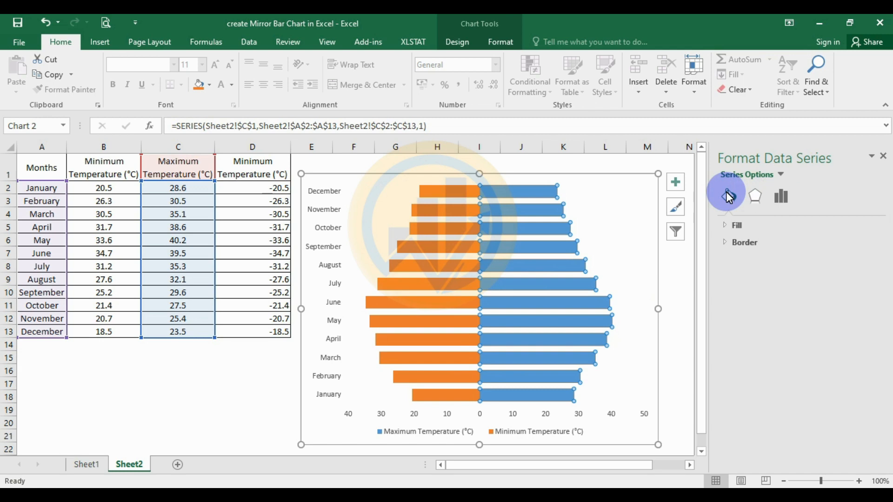
{"action": "left_click", "coordinate": [728, 228]}
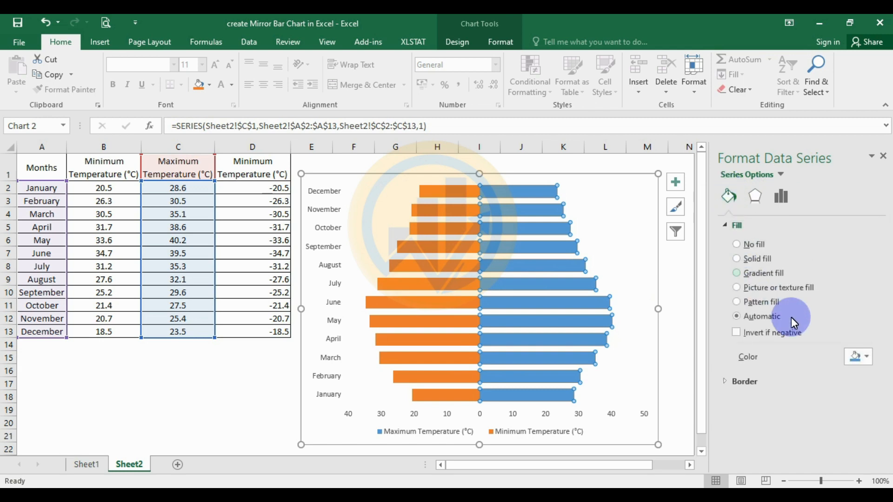
{"action": "left_click", "coordinate": [866, 356]}
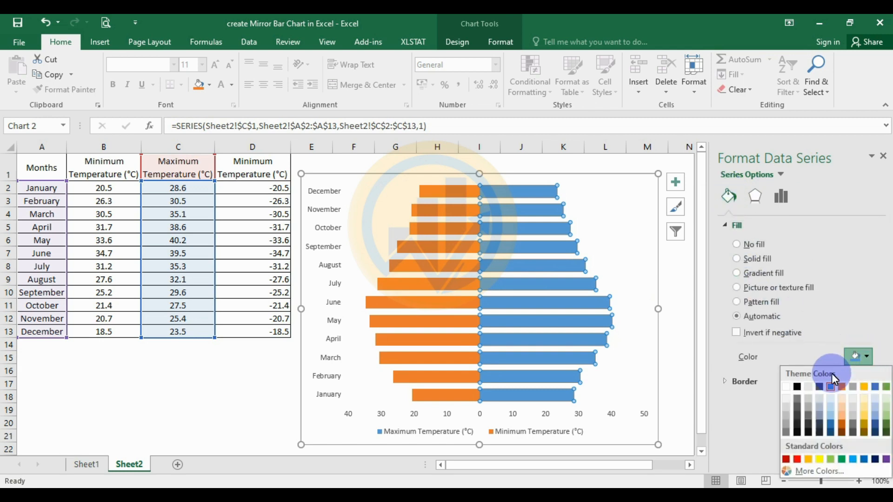
{"action": "left_click", "coordinate": [797, 460]}
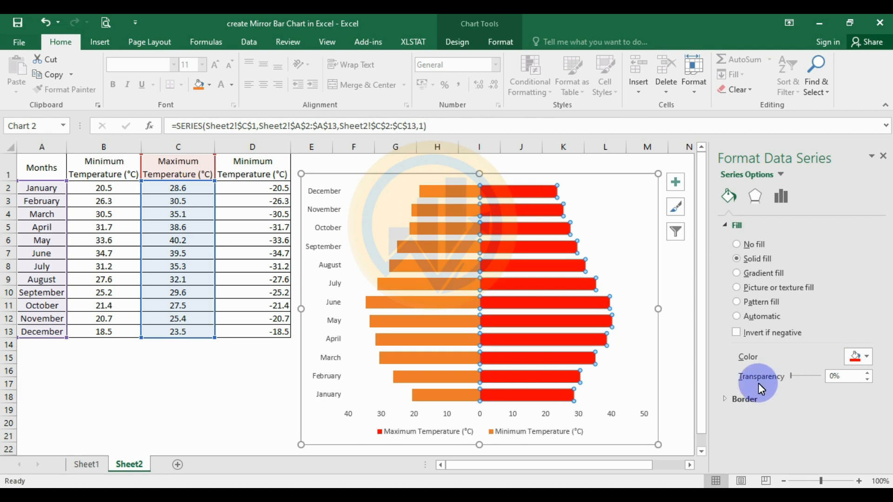
Give the Maximum Temperature bars a solid black border 1.5 pt wide
{"action": "left_click", "coordinate": [727, 399]}
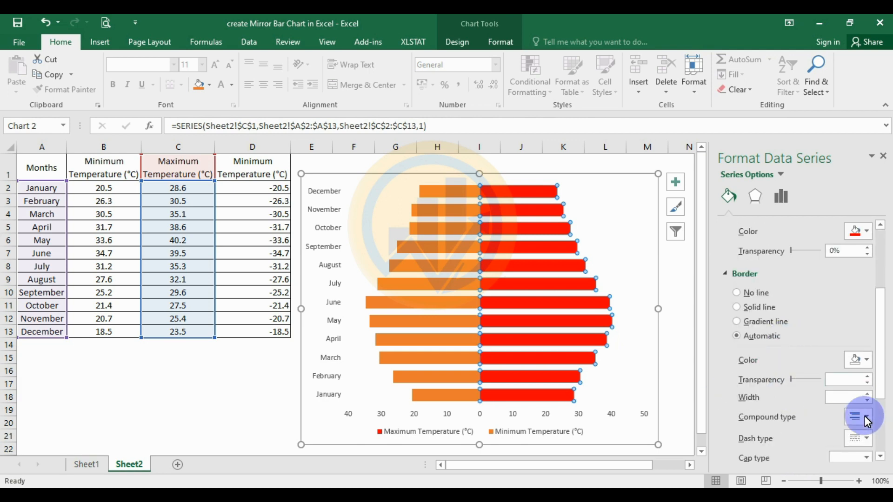
{"action": "left_click", "coordinate": [866, 360]}
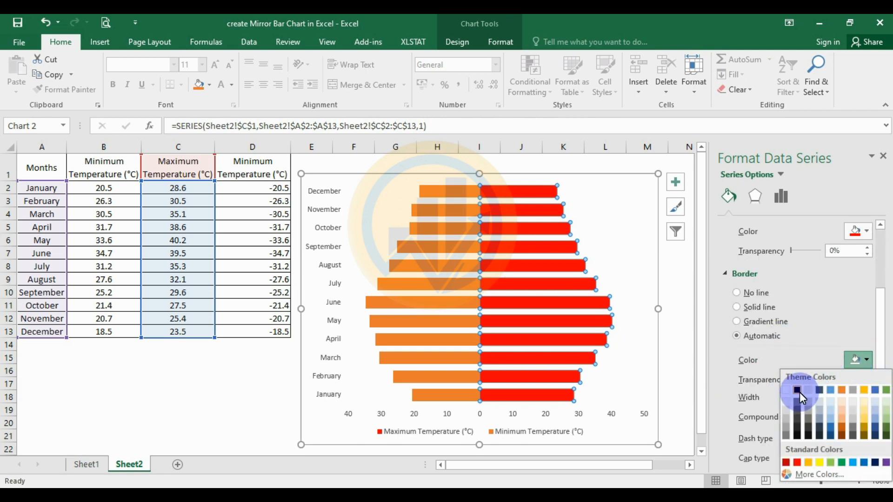
{"action": "left_click", "coordinate": [798, 390]}
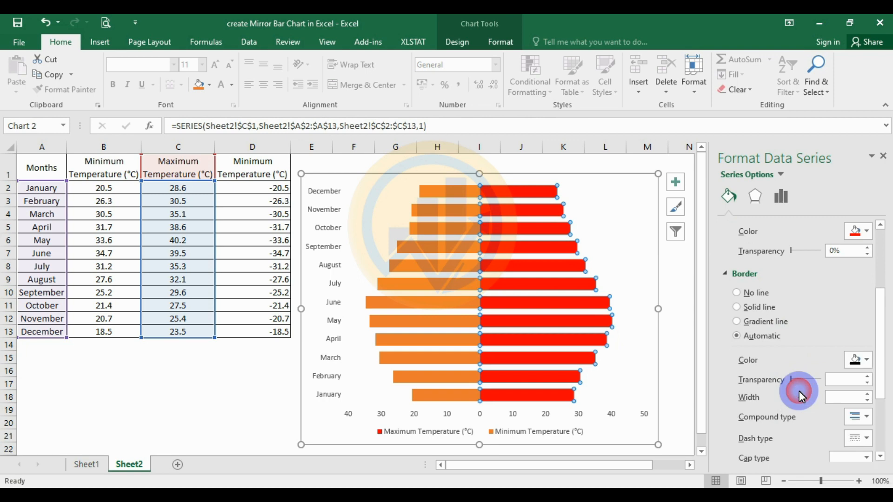
{"action": "left_click", "coordinate": [867, 394]}
{"action": "left_click", "coordinate": [868, 394]}
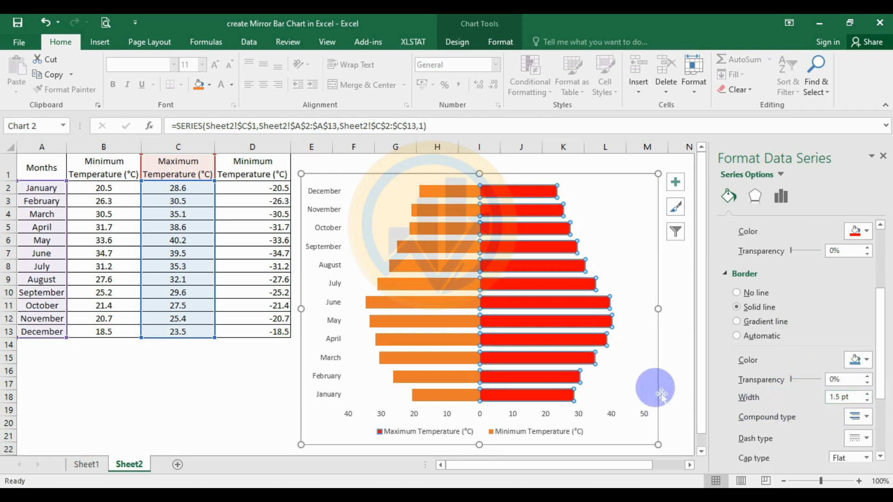
{"action": "left_click", "coordinate": [855, 359]}
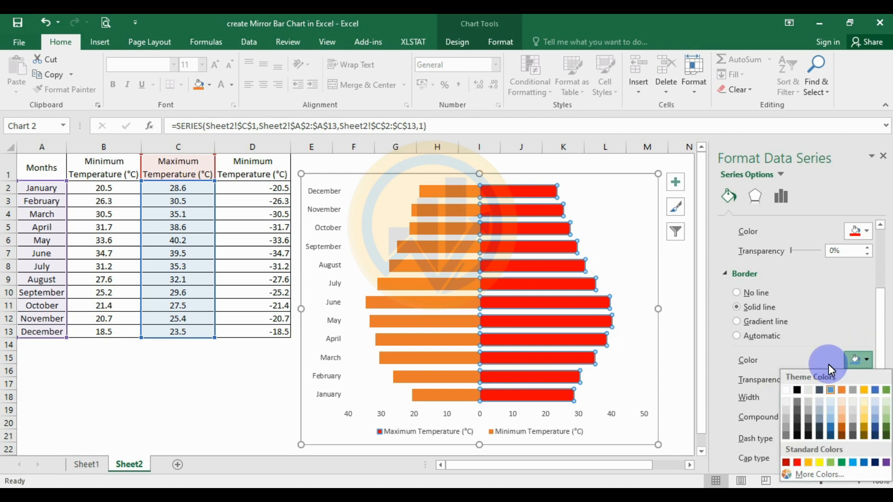
{"action": "left_click", "coordinate": [797, 390]}
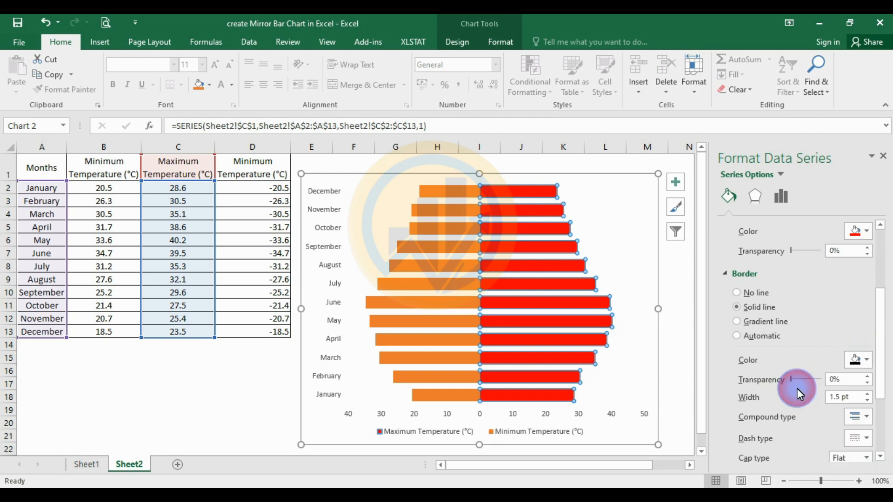
Fill the Minimum Temperature bars with the darkest shade of the theme green
{"action": "left_click", "coordinate": [448, 249]}
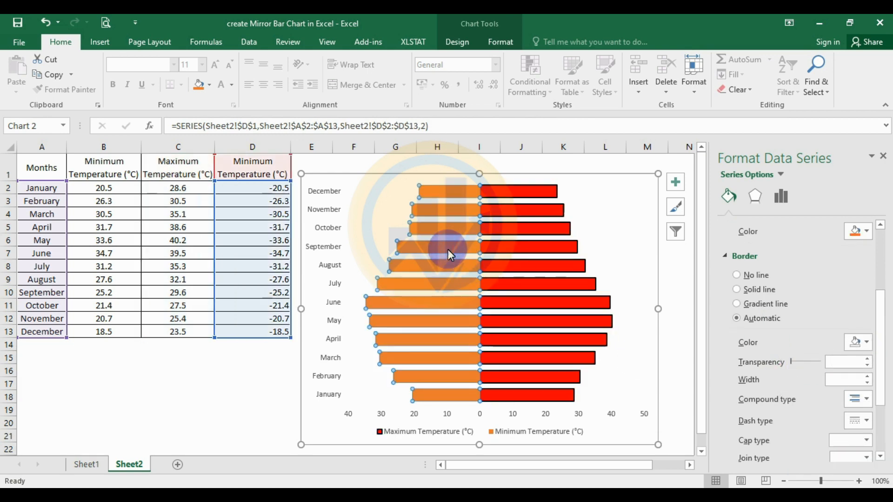
{"action": "left_click", "coordinate": [868, 232]}
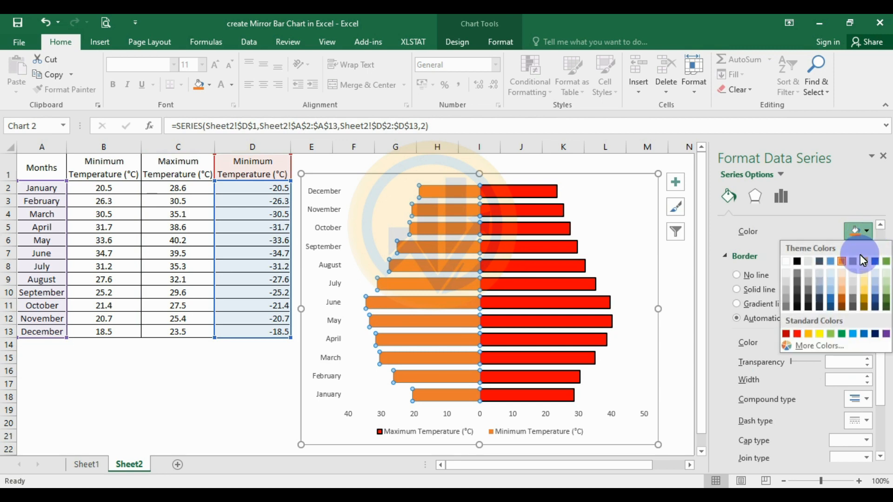
{"action": "left_click", "coordinate": [886, 308]}
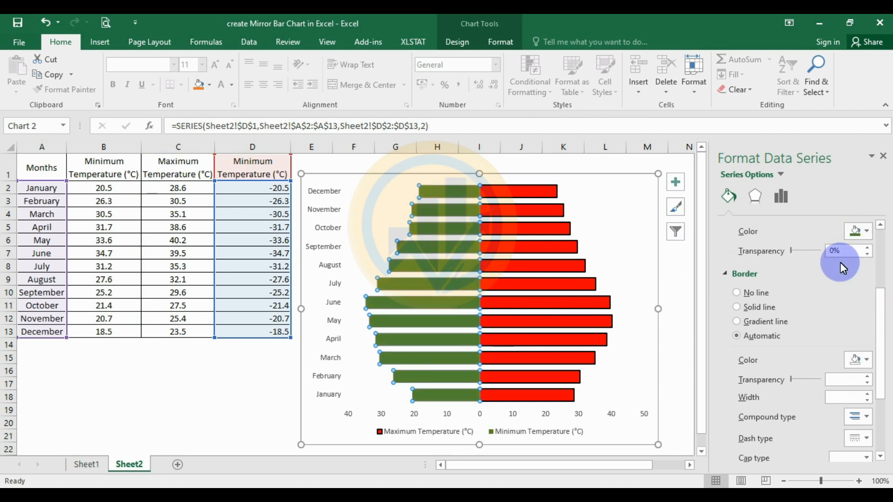
{"action": "left_click", "coordinate": [866, 232]}
{"action": "left_click", "coordinate": [885, 307]}
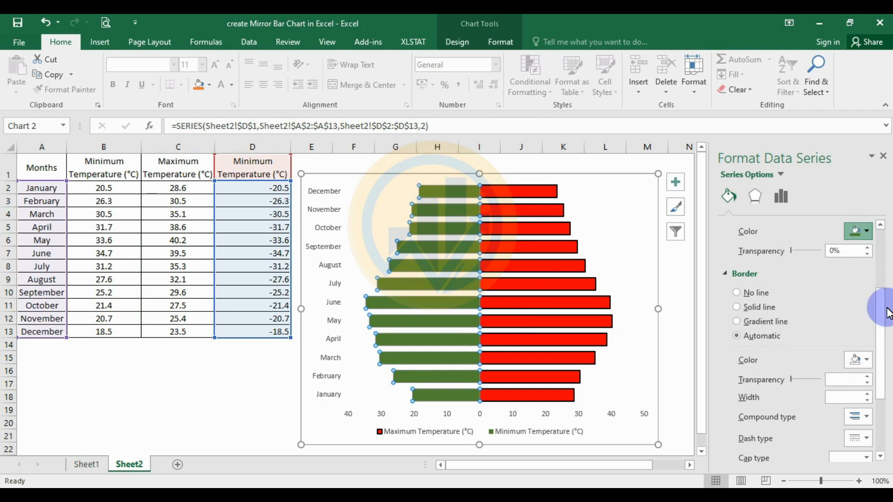
Give the Minimum Temperature bars a solid black border 1.5 pt wide and deselect the chart
{"action": "left_click", "coordinate": [864, 361]}
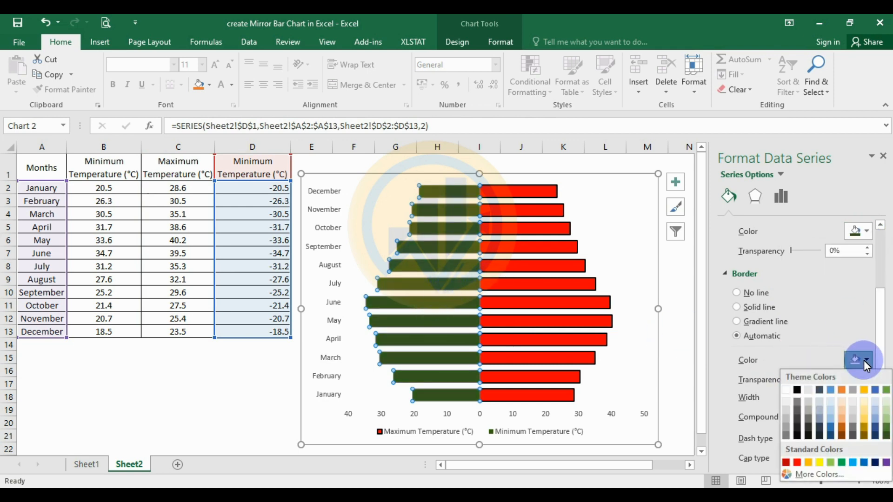
{"action": "left_click", "coordinate": [798, 389]}
{"action": "left_click", "coordinate": [869, 393]}
{"action": "left_click", "coordinate": [868, 393]}
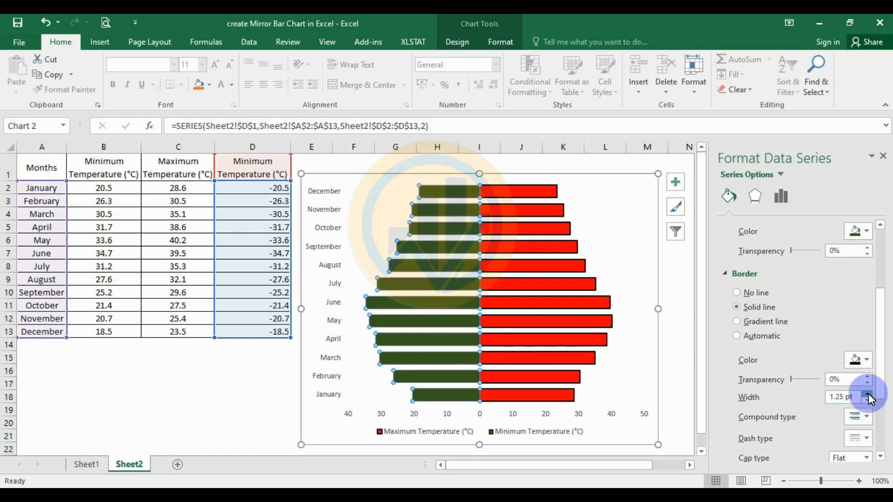
{"action": "left_click", "coordinate": [867, 394]}
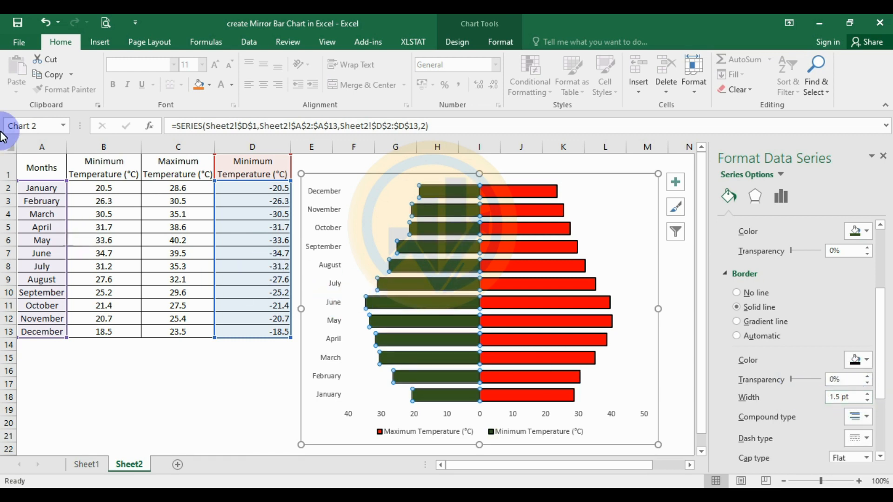
{"action": "left_click", "coordinate": [682, 331]}
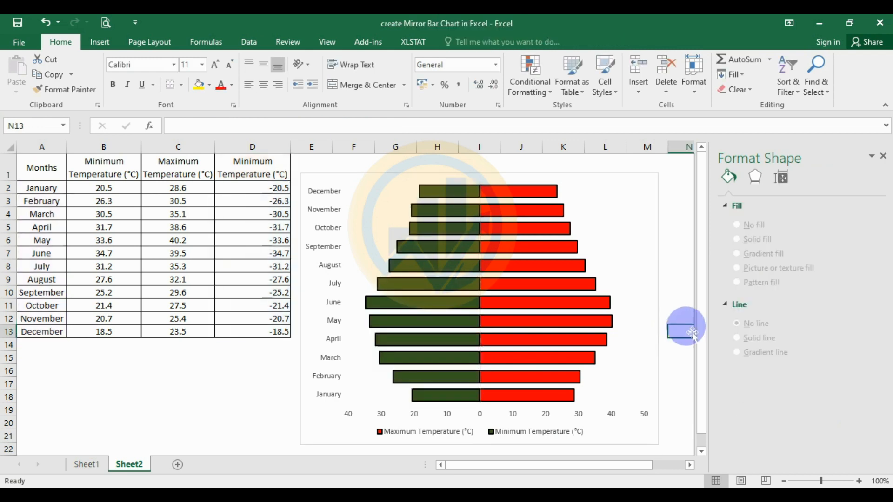
Change the font of the whole chart's text to Times New Roman
{"action": "left_click", "coordinate": [319, 184]}
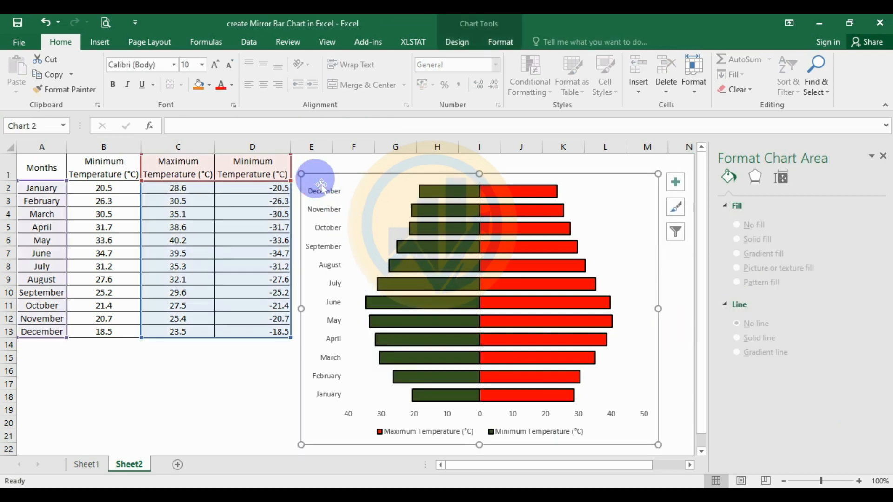
{"action": "left_click", "coordinate": [174, 68]}
{"action": "type", "text": "Times New Roma"}
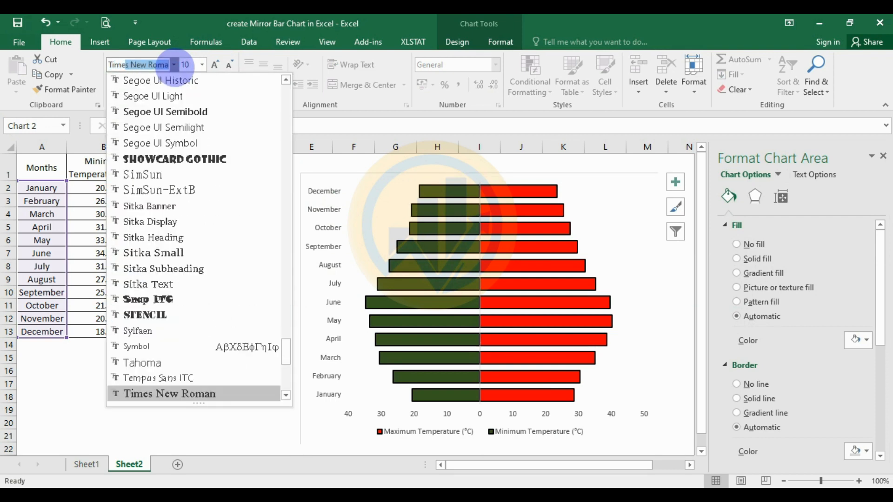
{"action": "key", "text": "Return"}
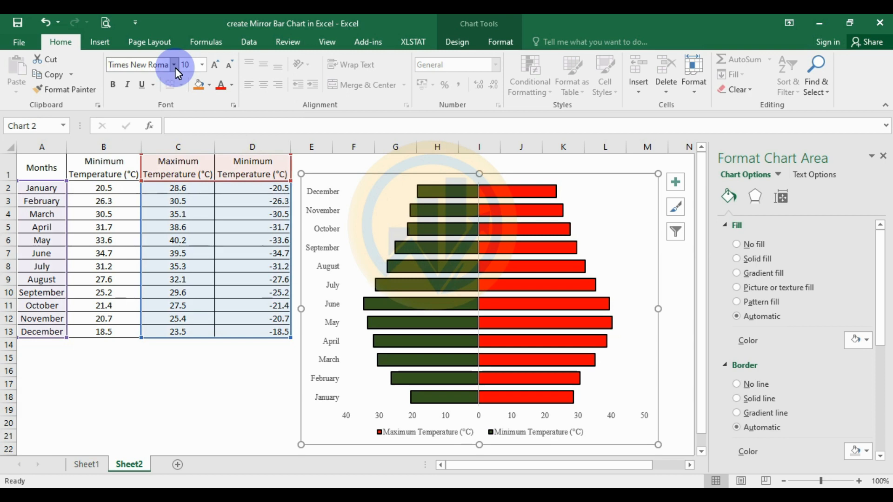
Set the size of all the chart's text to 12 and move the chart slightly up on the sheet
{"action": "left_click", "coordinate": [202, 66]}
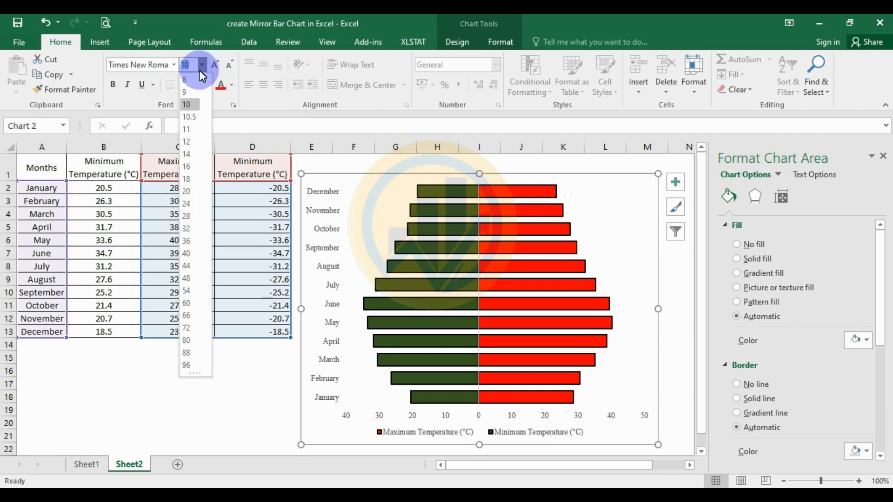
{"action": "left_click", "coordinate": [188, 142]}
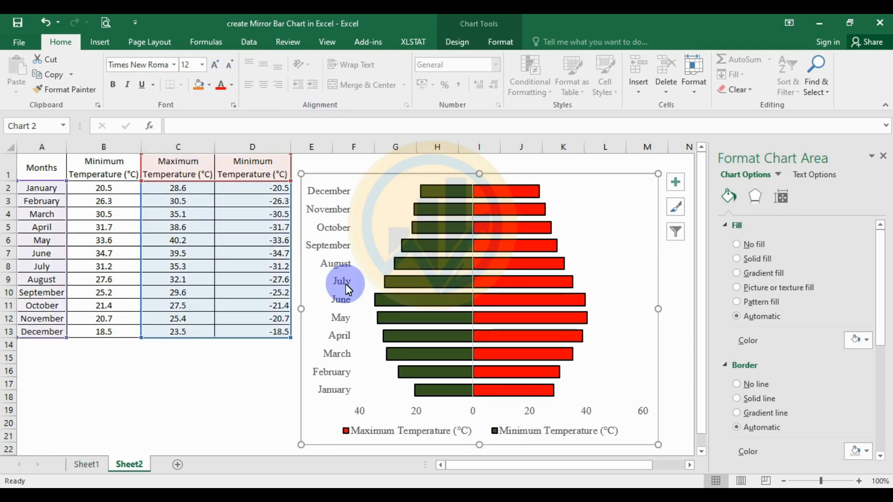
{"action": "left_click_drag", "start_coordinate": [572, 186], "coordinate": [572, 171]}
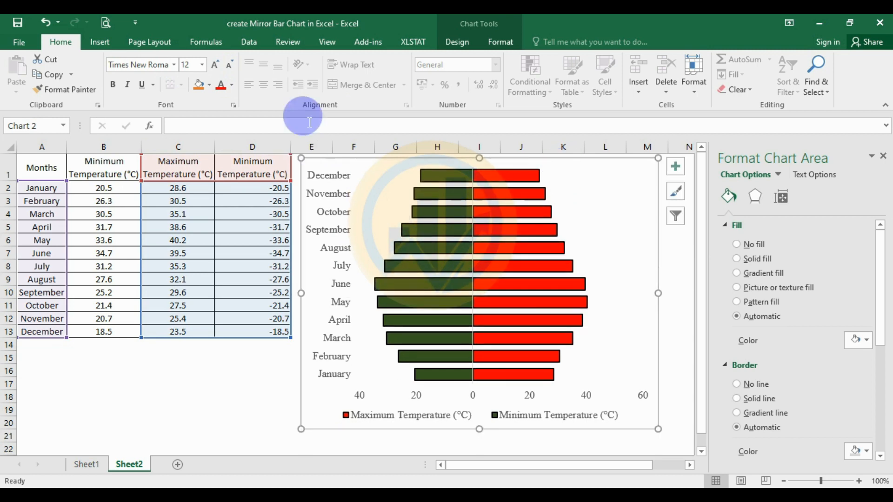
Color all of the chart's text black and deselect the chart
{"action": "left_click", "coordinate": [231, 85]}
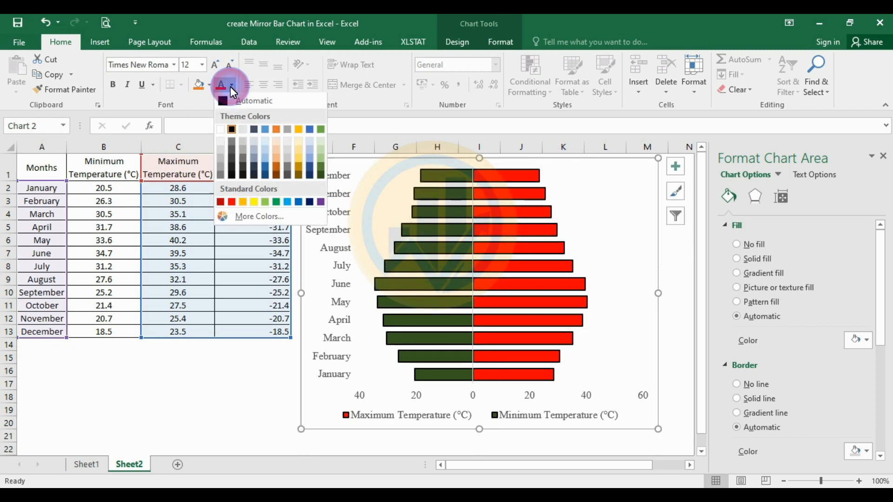
{"action": "left_click", "coordinate": [230, 130]}
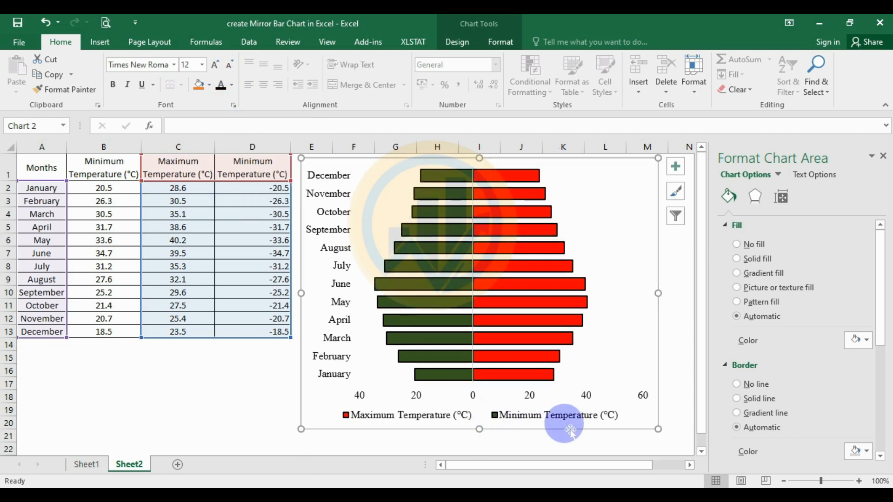
{"action": "left_click", "coordinate": [617, 333]}
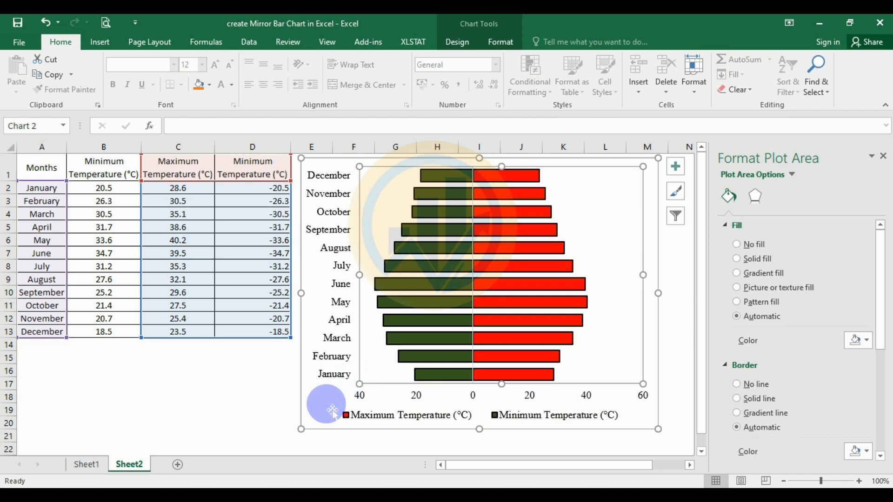
{"action": "left_click", "coordinate": [332, 412]}
{"action": "left_click", "coordinate": [285, 397]}
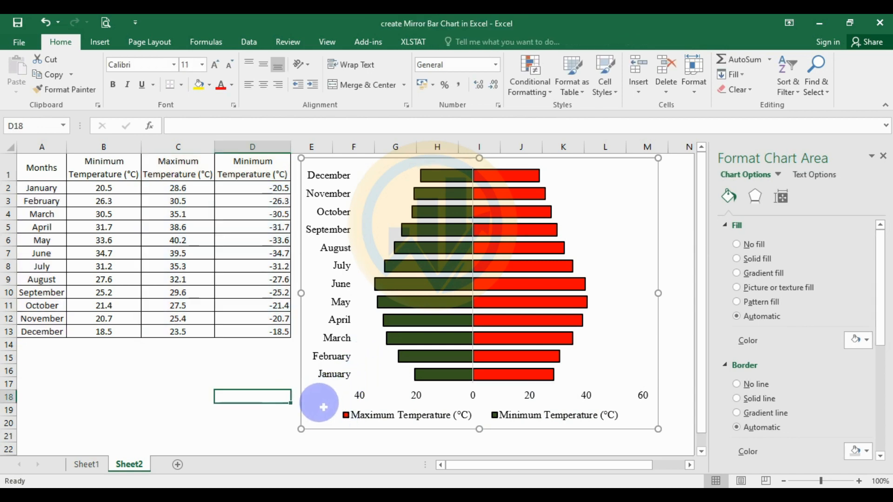
Format the plot area with no fill and a solid black border 1.5 pt wide
{"action": "left_click", "coordinate": [368, 241]}
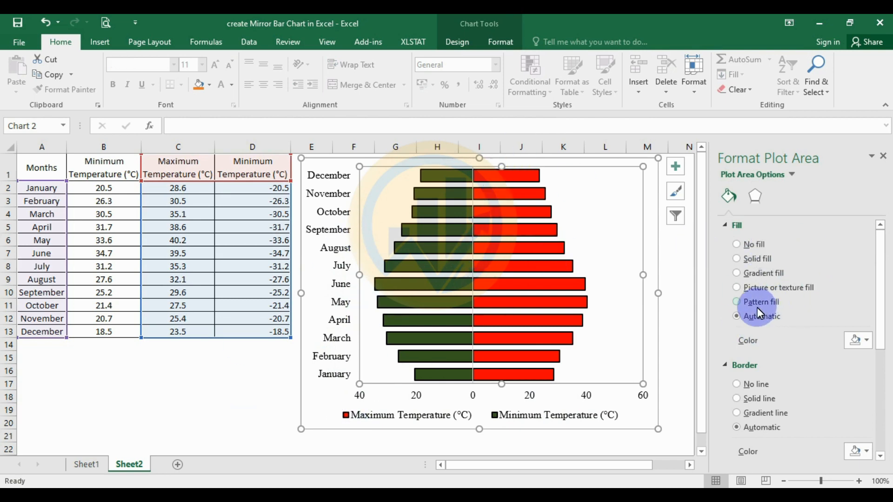
{"action": "left_click", "coordinate": [743, 245]}
{"action": "scroll", "coordinate": [783, 305], "scroll_direction": "down", "scroll_amount": 3}
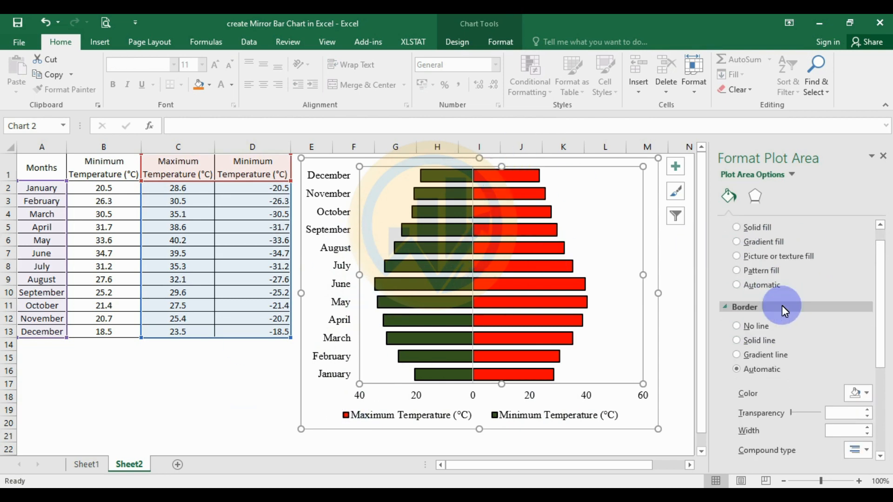
{"action": "left_click", "coordinate": [869, 359]}
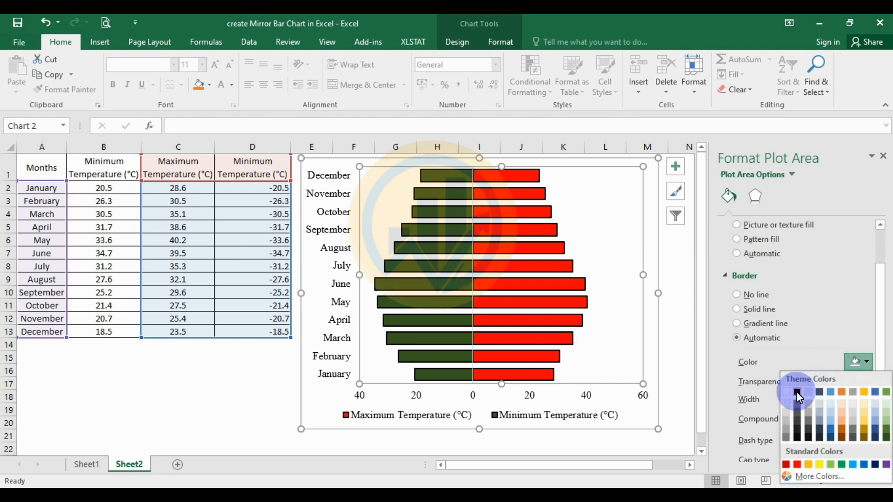
{"action": "left_click", "coordinate": [796, 391]}
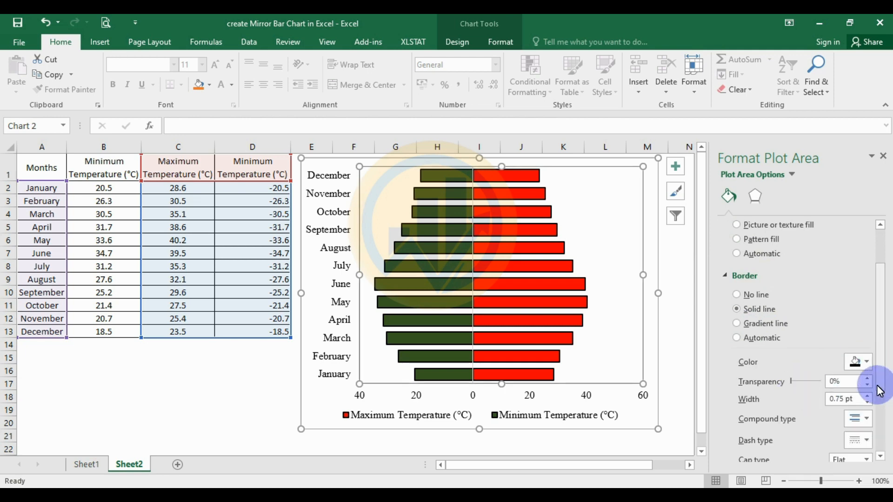
{"action": "left_click", "coordinate": [867, 396]}
{"action": "left_click", "coordinate": [867, 396]}
{"action": "left_click", "coordinate": [867, 396]}
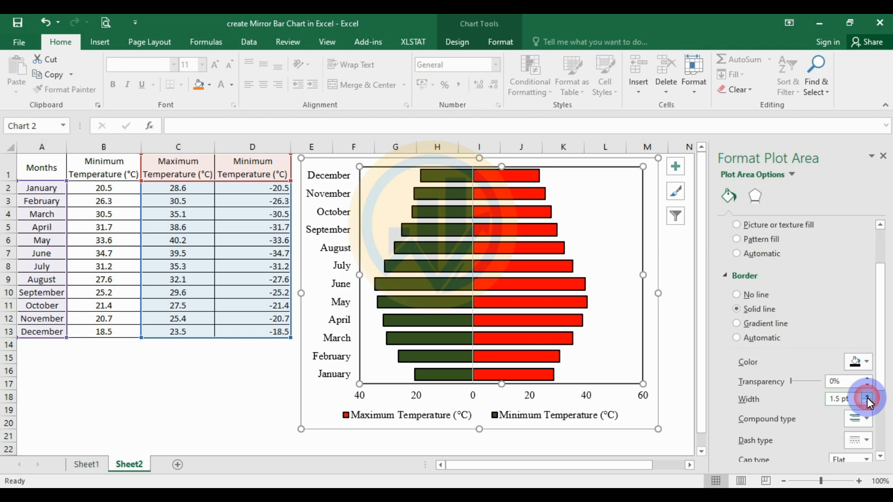
Remove the fill and the border line of the chart area and deselect the chart
{"action": "left_click", "coordinate": [315, 423]}
{"action": "scroll", "coordinate": [772, 294], "scroll_direction": "up", "scroll_amount": 3}
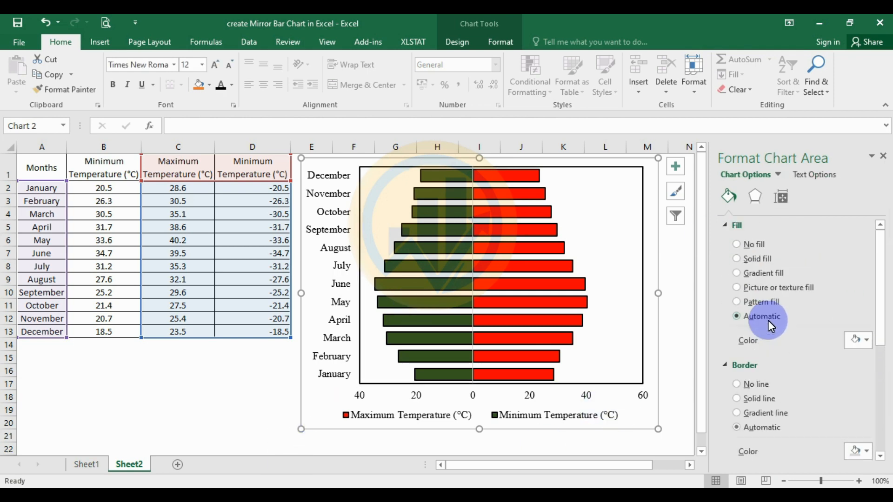
{"action": "left_click", "coordinate": [739, 247]}
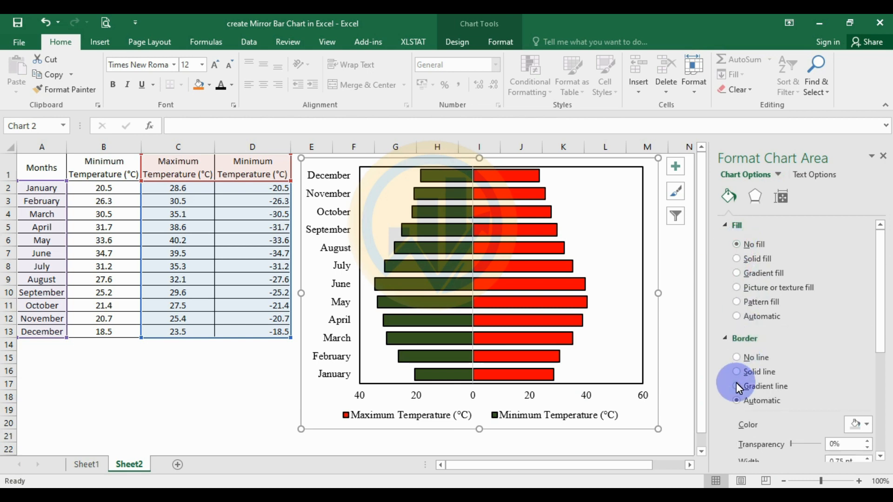
{"action": "left_click", "coordinate": [739, 356]}
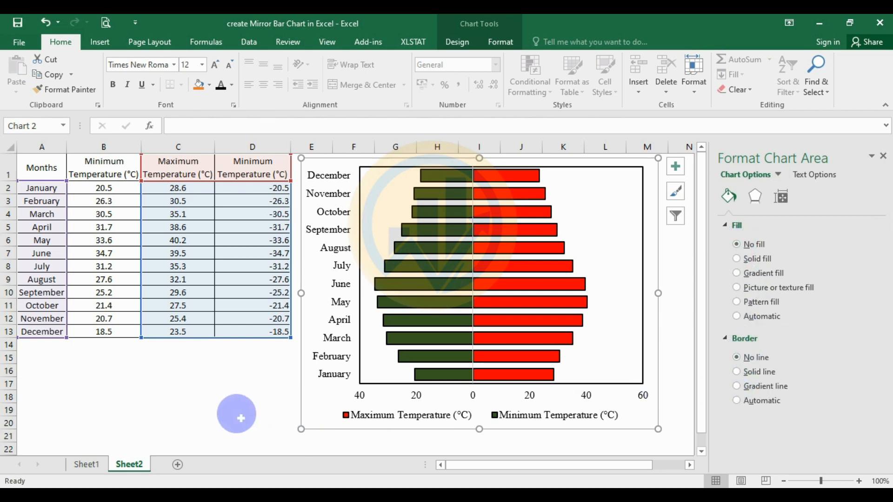
{"action": "left_click", "coordinate": [236, 414]}
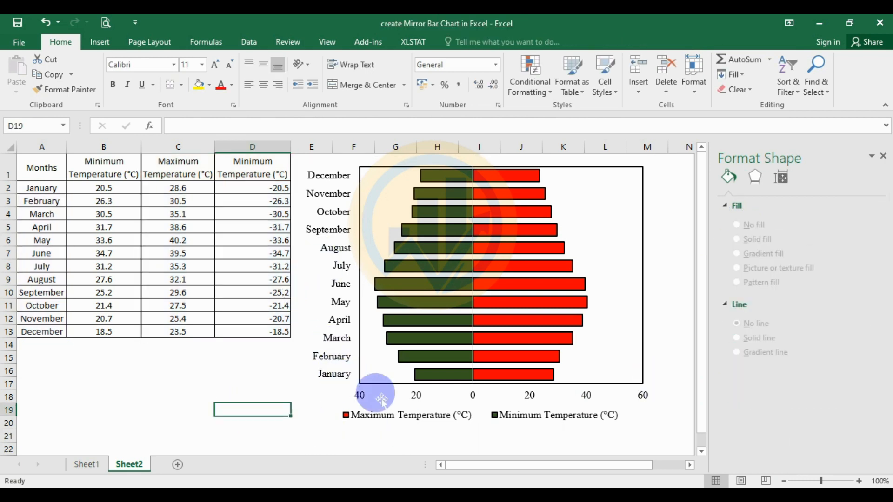
Shift the legend slightly to the right beneath the plot area and close the formatting pane
{"action": "left_click", "coordinate": [575, 411]}
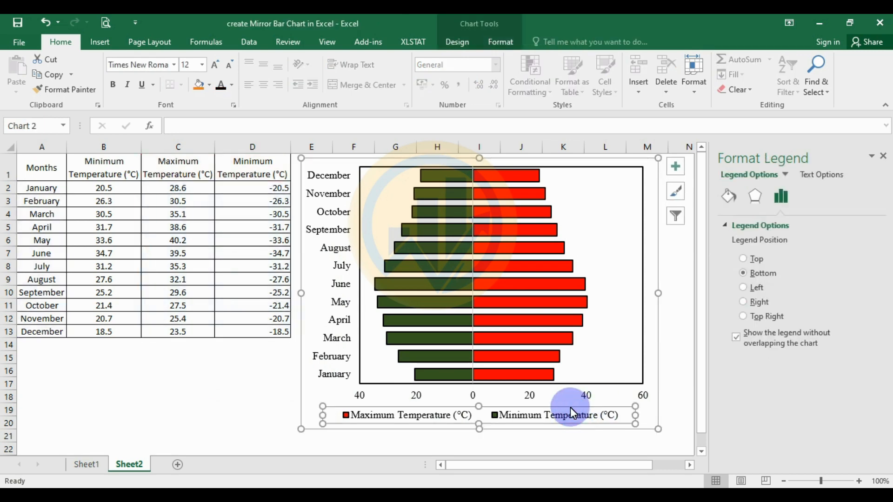
{"action": "left_click_drag", "start_coordinate": [576, 412], "coordinate": [593, 412]}
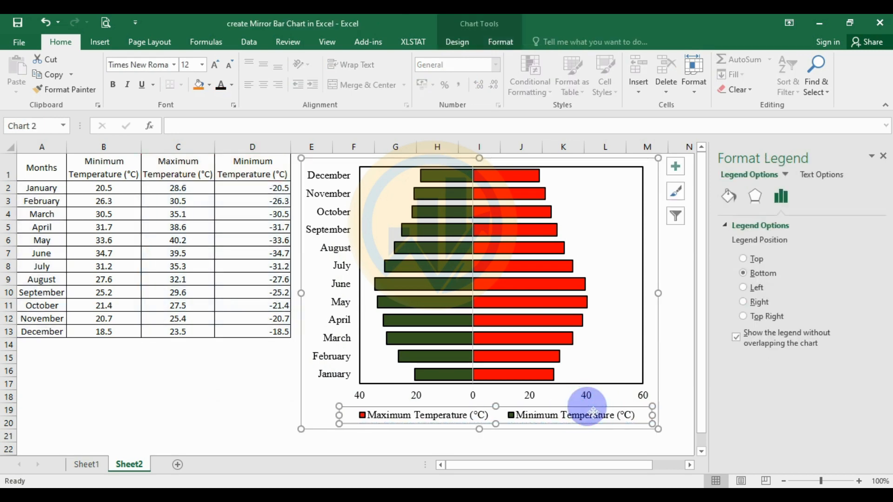
{"action": "left_click", "coordinate": [679, 370]}
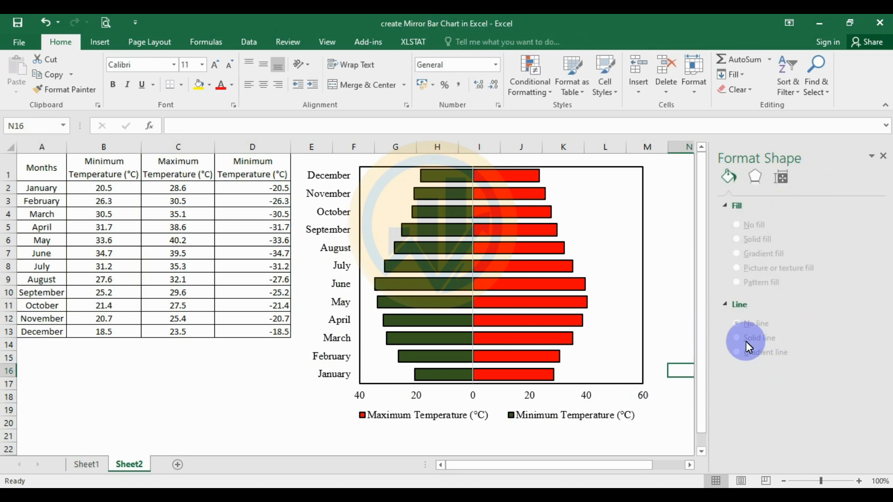
{"action": "left_click_drag", "start_coordinate": [703, 328], "coordinate": [705, 286]}
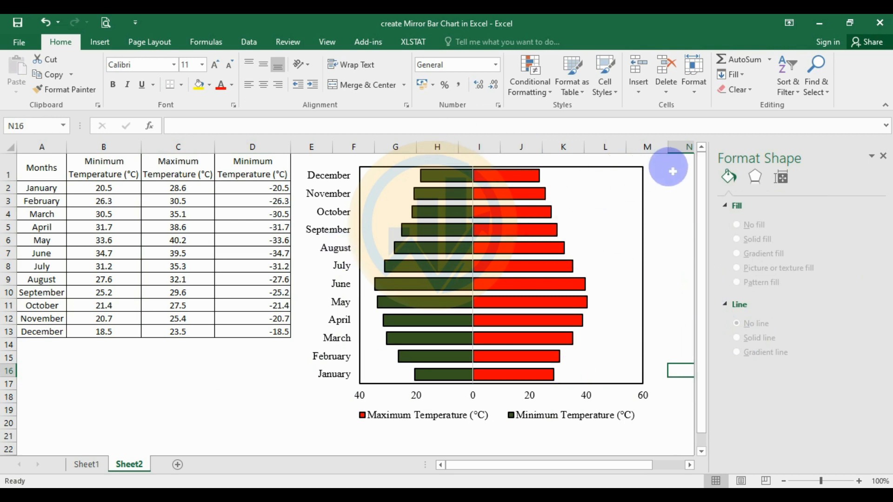
{"action": "left_click", "coordinate": [883, 156]}
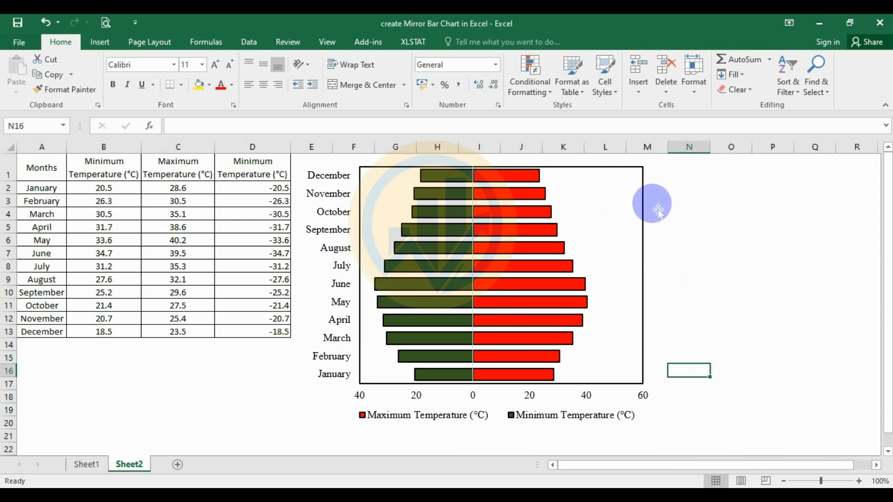
Move the chart slightly down the sheet and add axis titles to it, leaving the chart title off
{"action": "left_click", "coordinate": [653, 192]}
{"action": "left_click_drag", "start_coordinate": [643, 175], "coordinate": [642, 202]}
{"action": "left_click", "coordinate": [678, 194]}
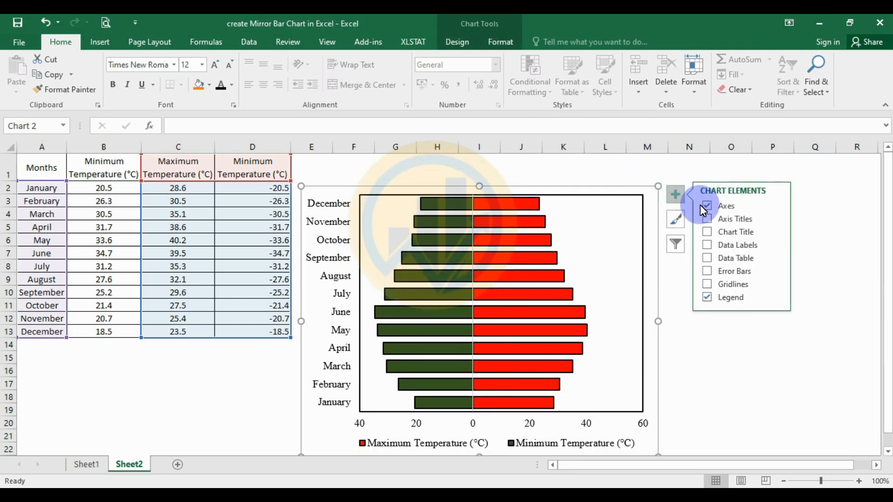
{"action": "left_click", "coordinate": [708, 233]}
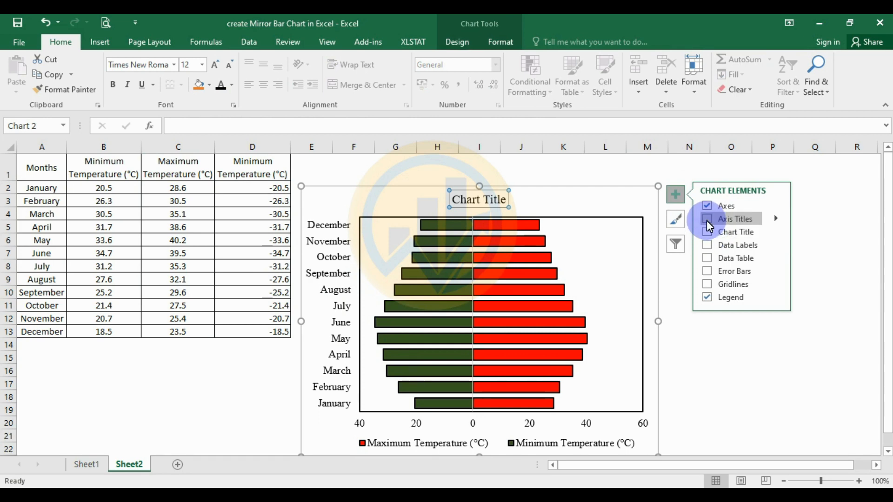
{"action": "left_click", "coordinate": [708, 219]}
Replace the horizontal axis title's placeholder text with "Temperature ("
{"action": "double_click", "coordinate": [523, 420]}
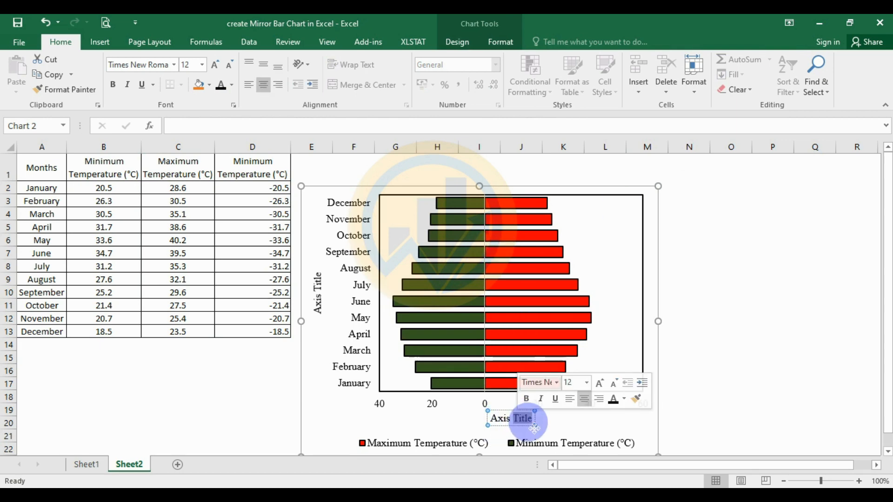
{"action": "left_click", "coordinate": [532, 425]}
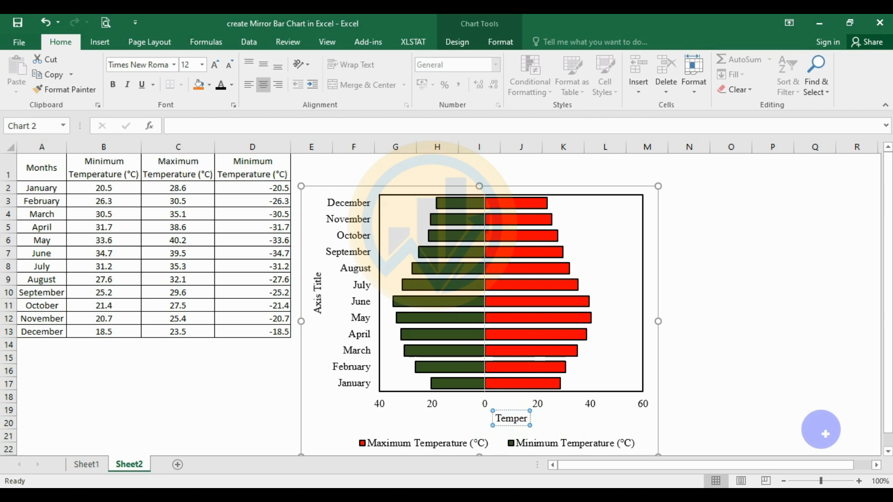
{"action": "type", "text": "ature ("}
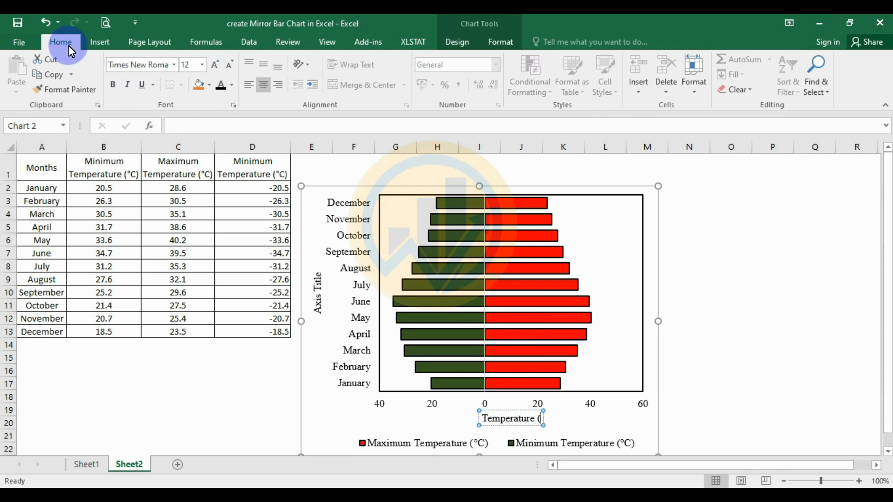
Insert the Degree Sign symbol, complete the horizontal axis title as "Temperature (°C)" and shift the title slightly to the left
{"action": "left_click", "coordinate": [99, 44]}
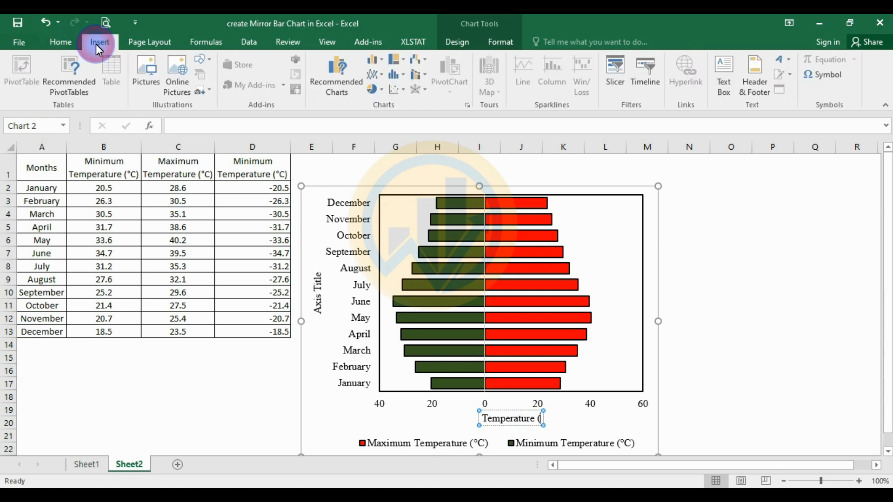
{"action": "left_click", "coordinate": [815, 85]}
{"action": "left_click", "coordinate": [579, 140]}
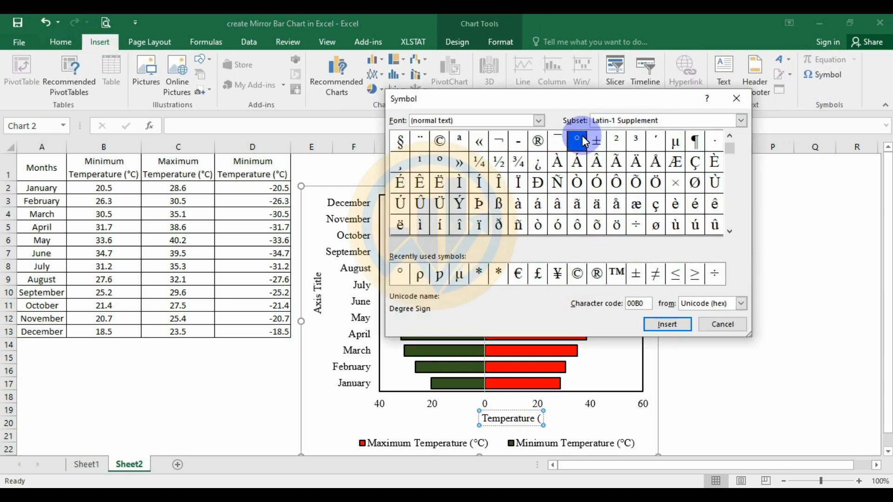
{"action": "left_click", "coordinate": [678, 326]}
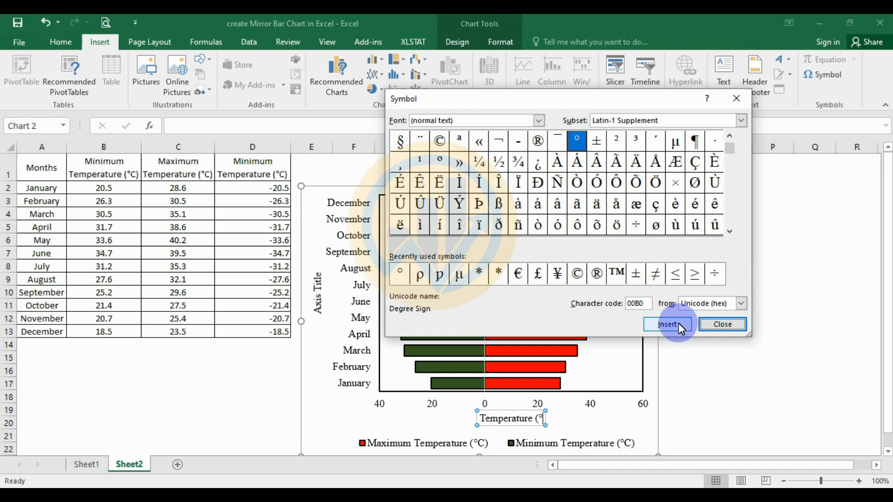
{"action": "left_click", "coordinate": [721, 325]}
{"action": "type", "text": "C_"}
{"action": "key", "text": "BackSpace"}
{"action": "type", "text": ")"}
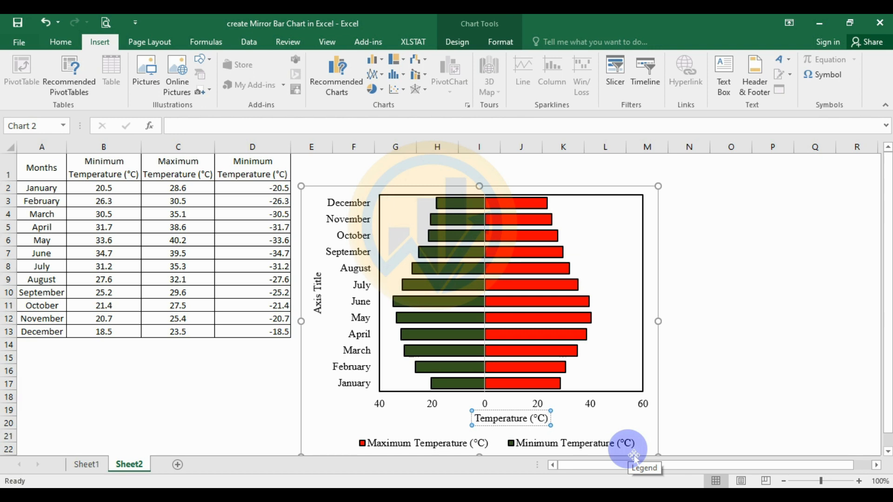
{"action": "left_click_drag", "start_coordinate": [515, 416], "coordinate": [508, 415]}
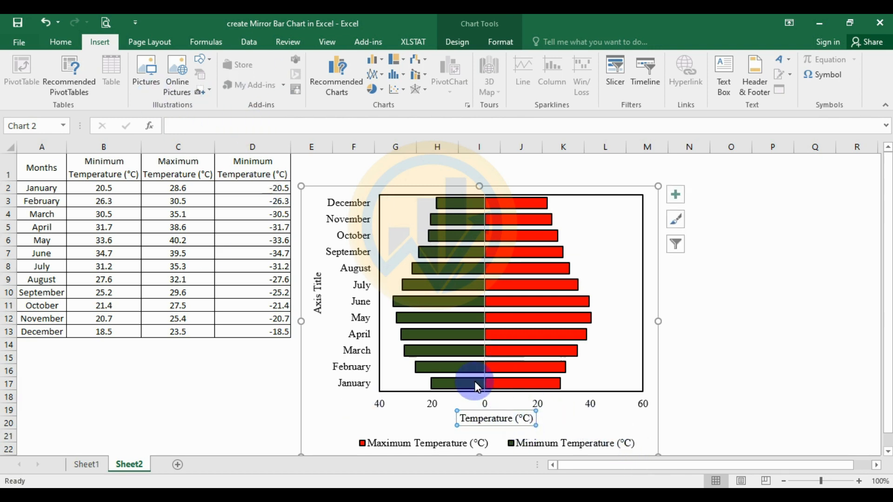
{"action": "left_click", "coordinate": [64, 45]}
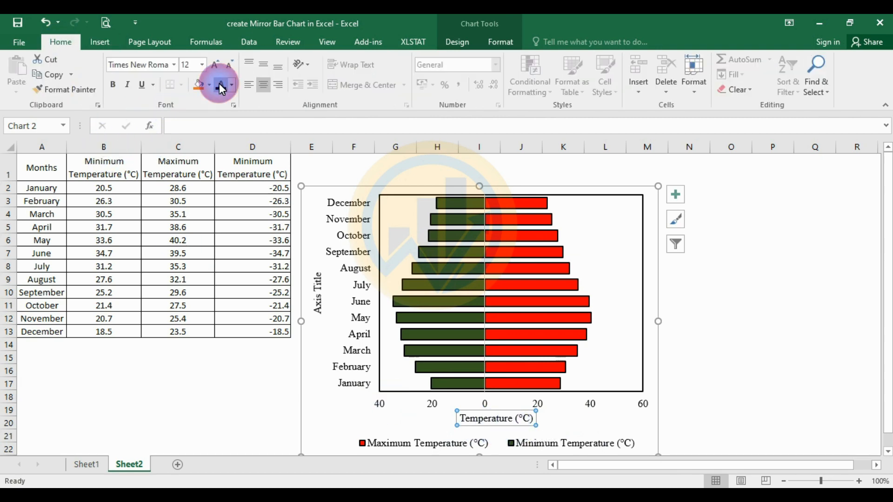
Replace the vertical axis title's placeholder text with "Months" and select that title
{"action": "double_click", "coordinate": [319, 282]}
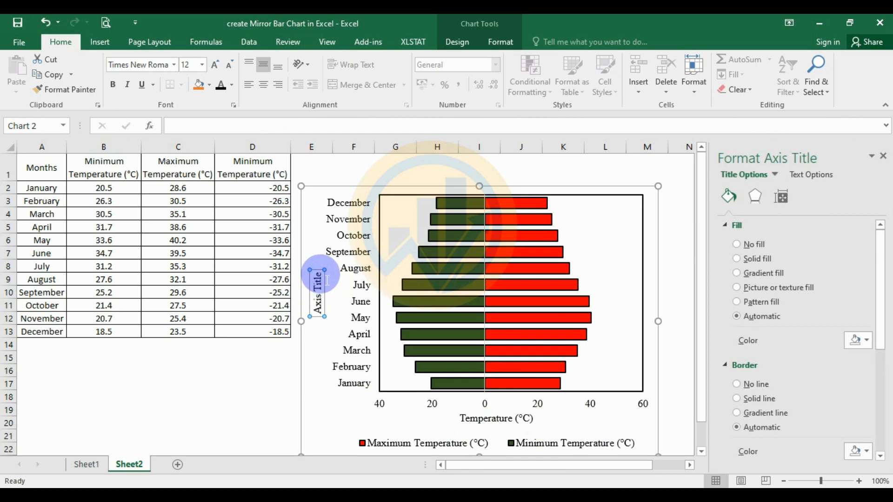
{"action": "left_click_drag", "start_coordinate": [319, 271], "coordinate": [325, 321]}
{"action": "type", "text": "Month"}
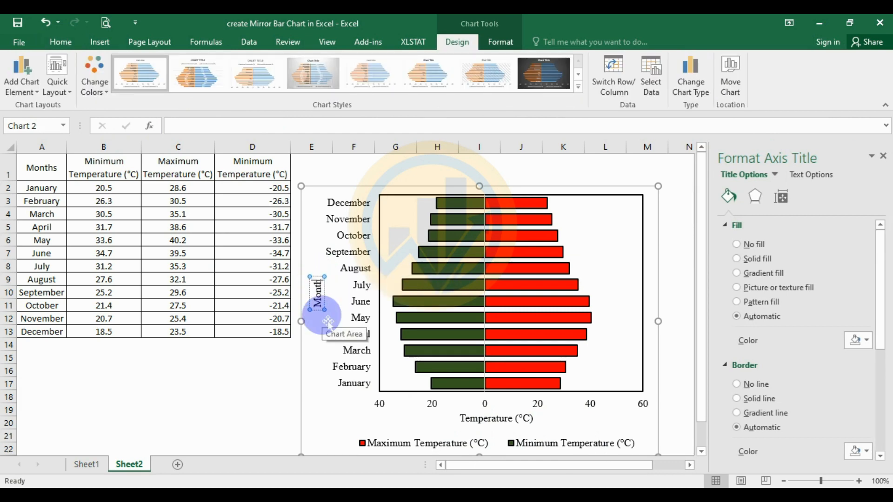
{"action": "left_click", "coordinate": [320, 328]}
{"action": "left_click", "coordinate": [318, 307]}
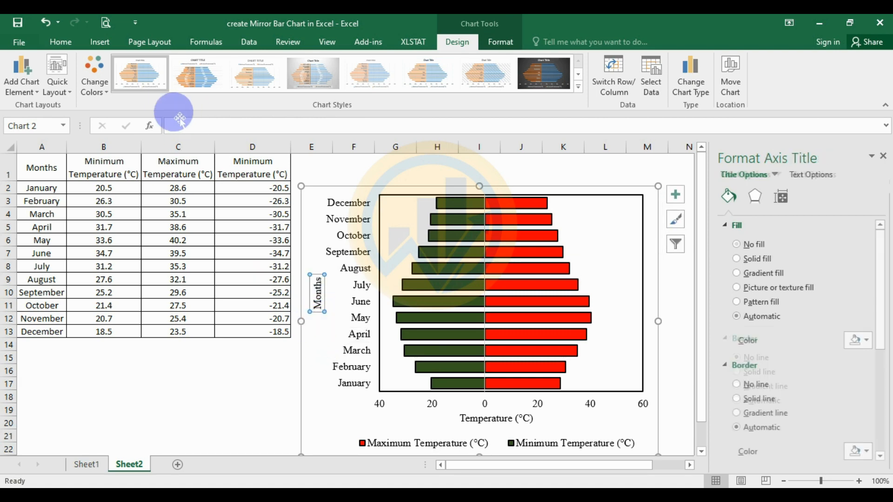
Add a chart title to the mirror bar chart
{"action": "left_click", "coordinate": [61, 42]}
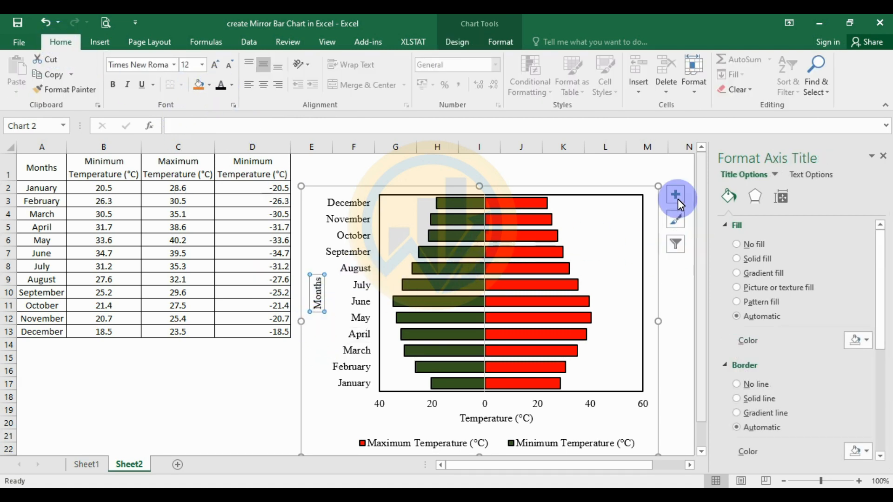
{"action": "left_click", "coordinate": [622, 177]}
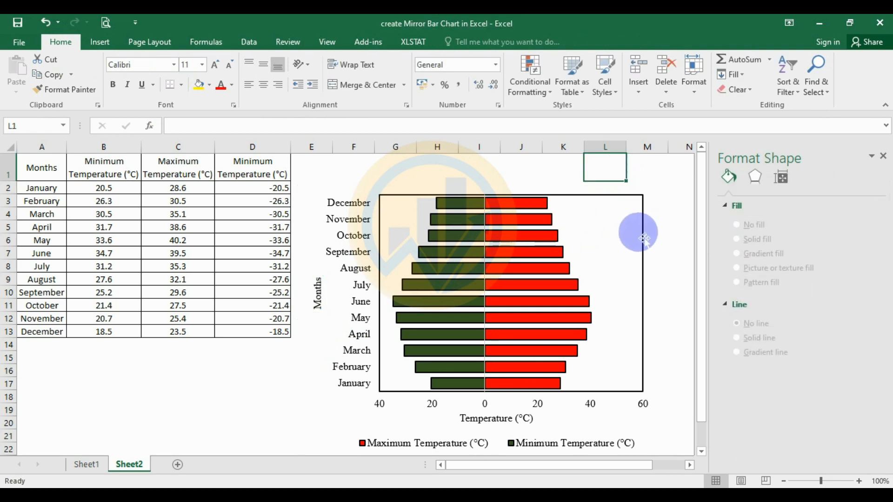
{"action": "left_click", "coordinate": [655, 195]}
{"action": "left_click", "coordinate": [675, 194]}
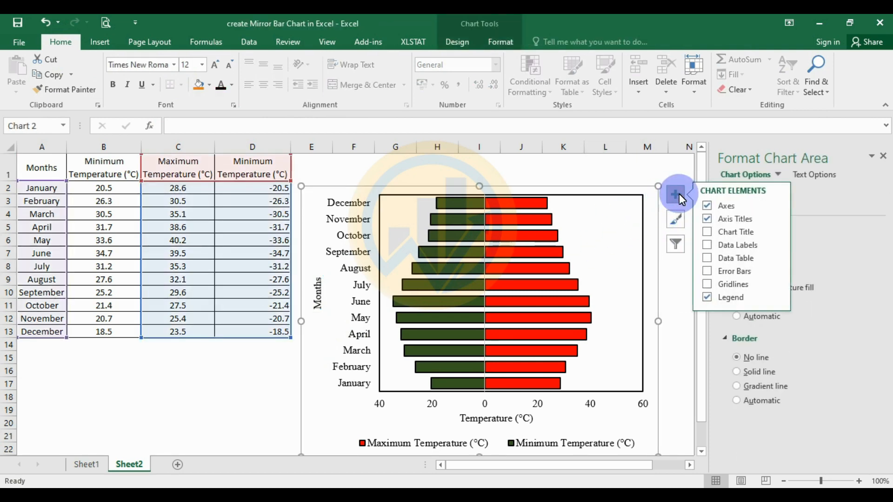
{"action": "left_click", "coordinate": [707, 232]}
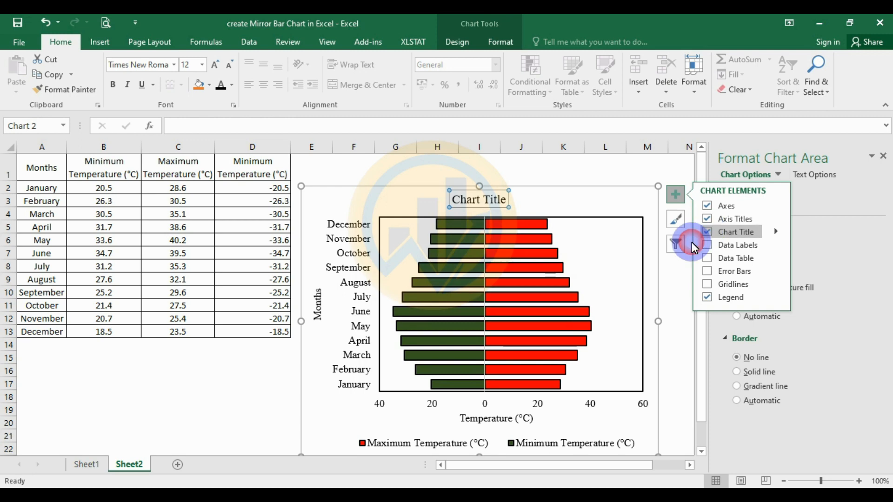
Replace the chart title's placeholder text with "Mirror Bar Chart" and close the formatting pane
{"action": "left_click", "coordinate": [459, 195]}
{"action": "left_click", "coordinate": [503, 201]}
{"action": "left_click", "coordinate": [512, 208]}
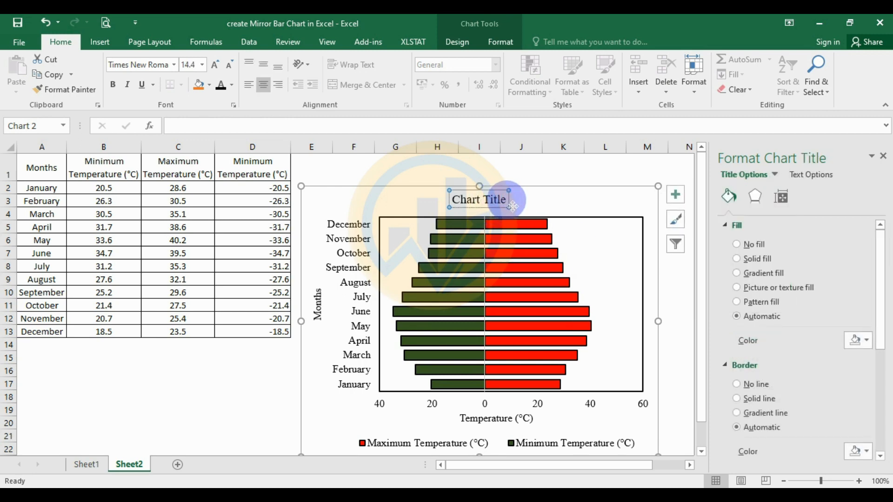
{"action": "left_click_drag", "start_coordinate": [509, 200], "coordinate": [450, 200]}
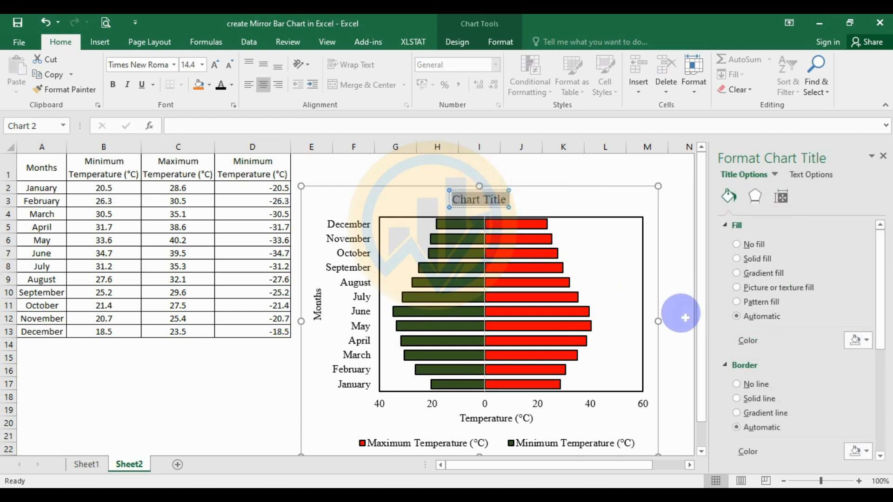
{"action": "type", "text": "Mi"}
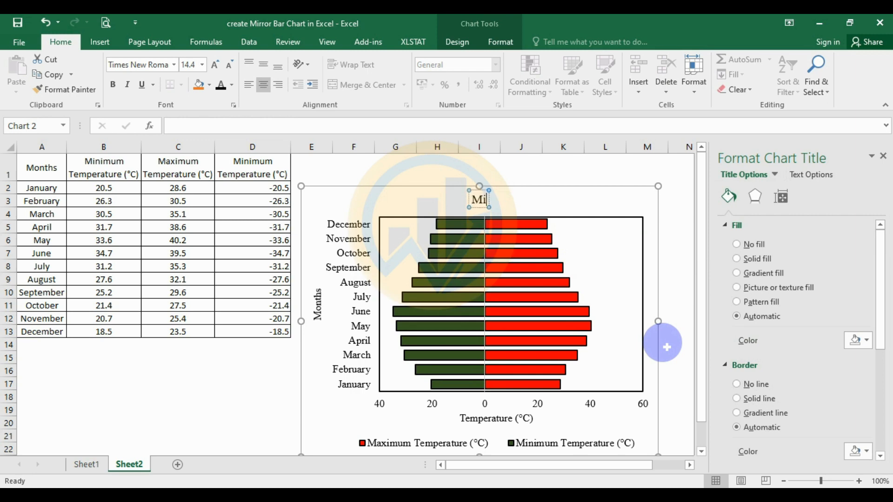
{"action": "type", "text": "rror Bar Chart"}
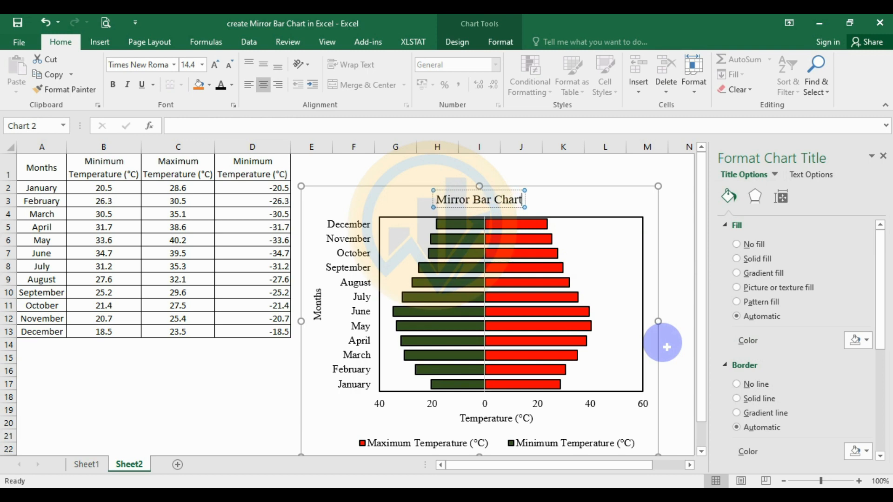
{"action": "left_click", "coordinate": [602, 167]}
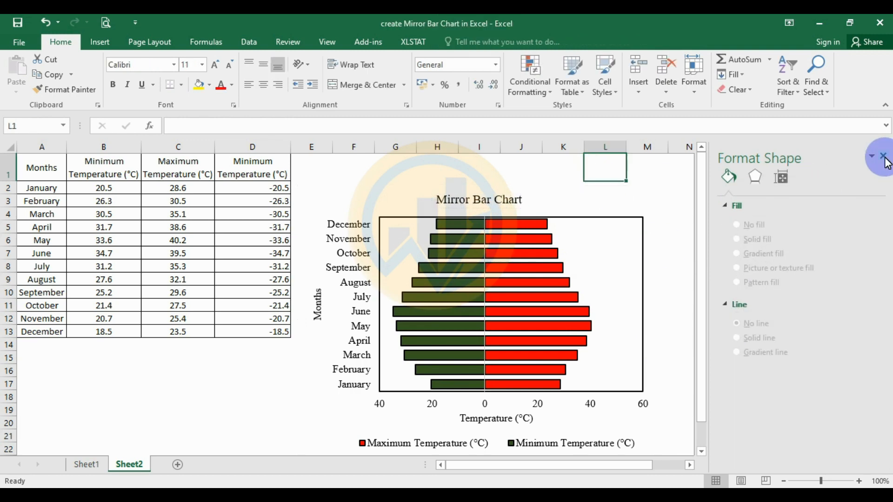
{"action": "left_click", "coordinate": [886, 160]}
Set the horizontal value axis bounds to a minimum of -50 and a maximum of 50
{"action": "left_click", "coordinate": [702, 255]}
{"action": "left_click", "coordinate": [595, 217]}
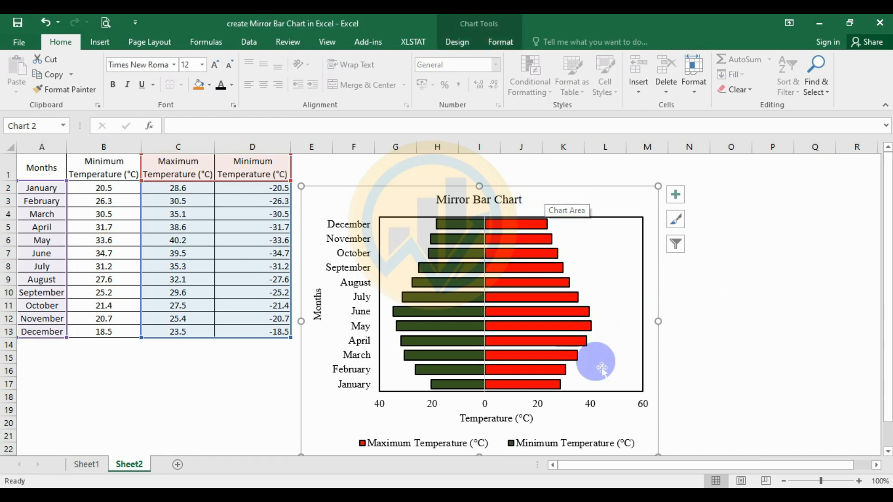
{"action": "left_click", "coordinate": [594, 404]}
{"action": "right_click", "coordinate": [593, 404]}
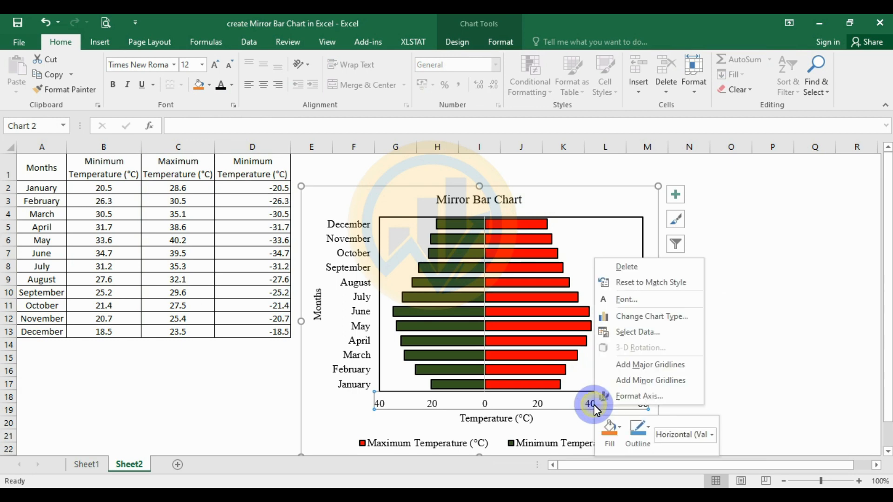
{"action": "left_click", "coordinate": [628, 394]}
{"action": "left_click", "coordinate": [797, 276]}
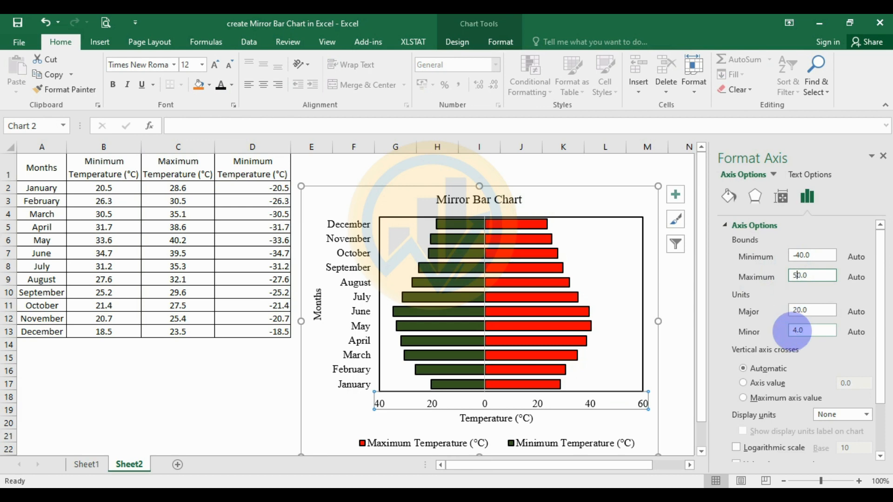
{"action": "type", "text": "5"}
{"action": "left_click", "coordinate": [680, 316]}
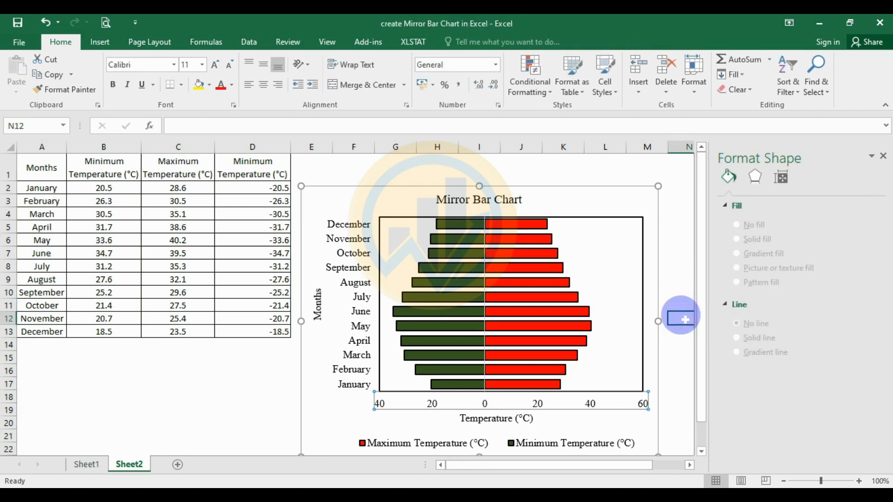
Shift the chart title and the "Temperature (°C)" axis title right to centre them on the line where the bars meet
{"action": "left_click", "coordinate": [500, 197]}
{"action": "left_click_drag", "start_coordinate": [533, 208], "coordinate": [535, 205]}
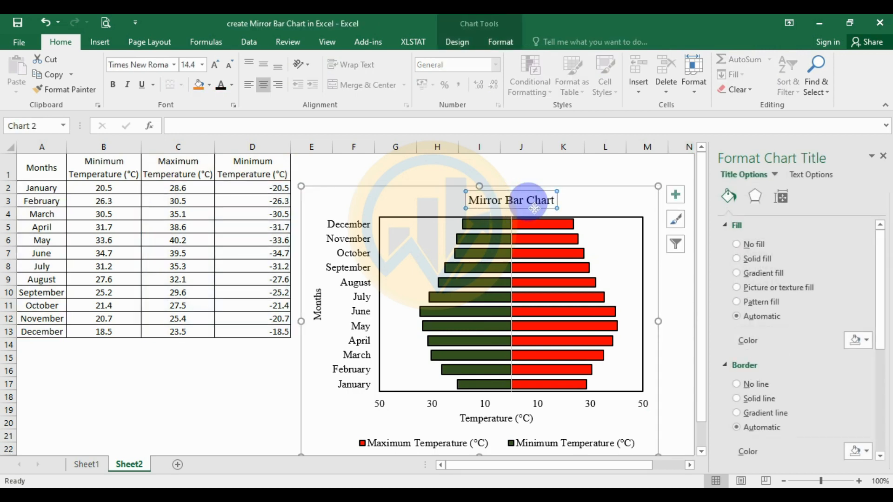
{"action": "left_click_drag", "start_coordinate": [512, 428], "coordinate": [536, 428]}
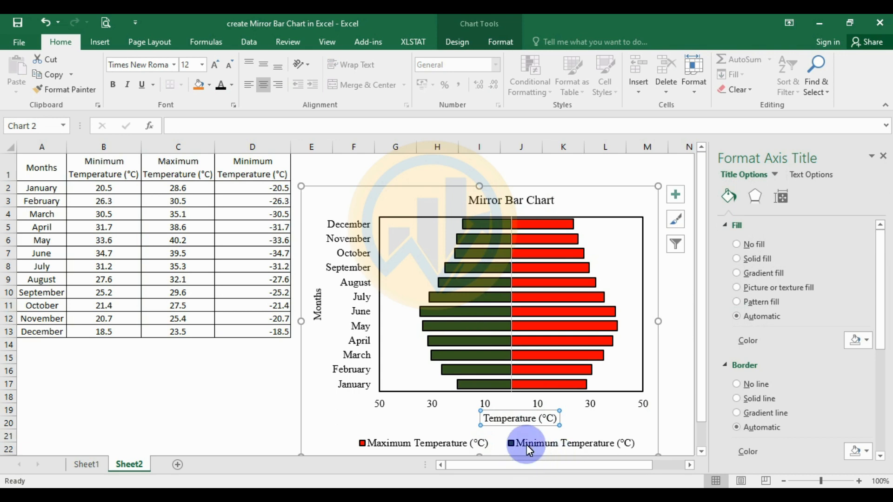
Move the legend slightly right and up, closer beneath the horizontal axis title, and close the formatting pane
{"action": "left_click", "coordinate": [533, 445]}
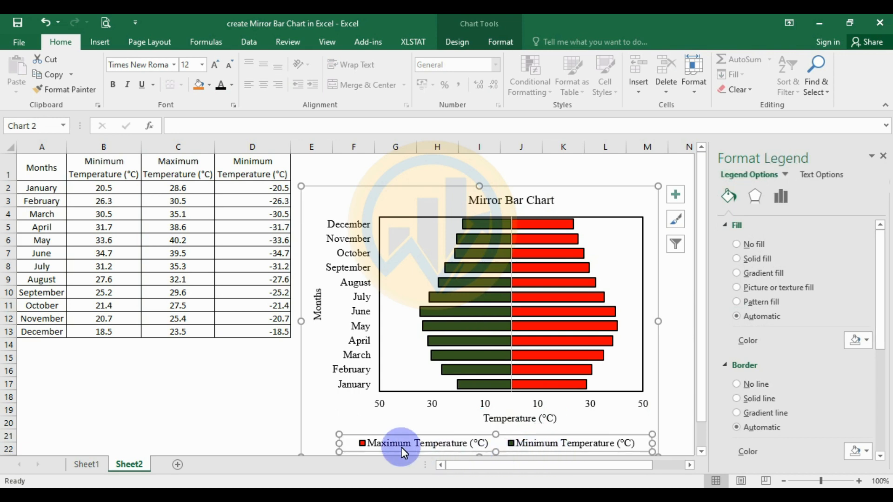
{"action": "left_click_drag", "start_coordinate": [355, 444], "coordinate": [356, 443]}
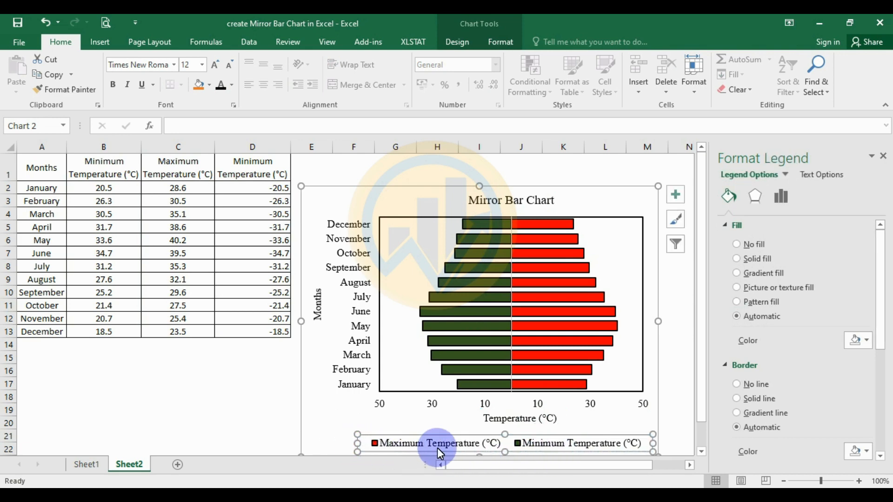
{"action": "left_click", "coordinate": [511, 445]}
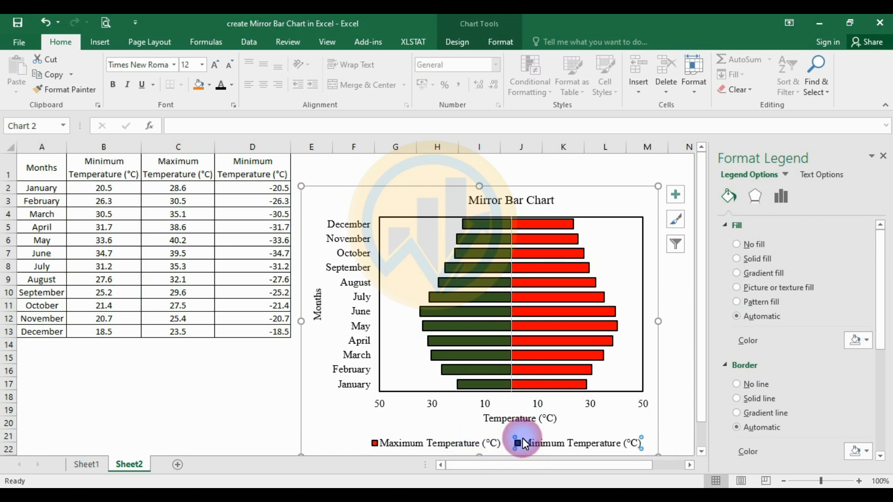
{"action": "left_click", "coordinate": [510, 455]}
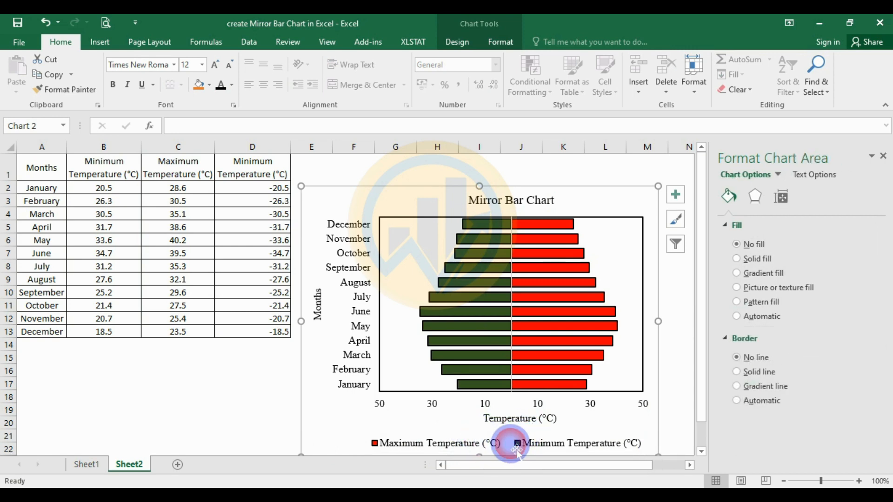
{"action": "left_click", "coordinate": [521, 435]}
{"action": "left_click_drag", "start_coordinate": [529, 438], "coordinate": [529, 435]}
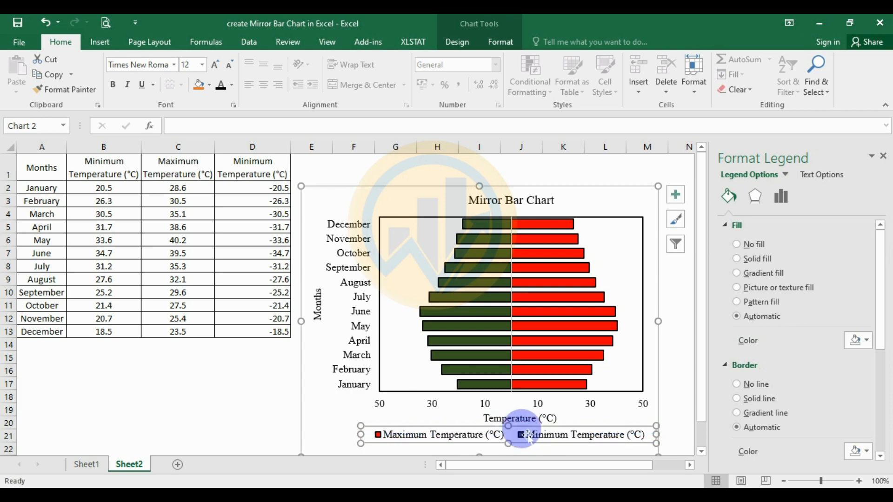
{"action": "left_click", "coordinate": [679, 399]}
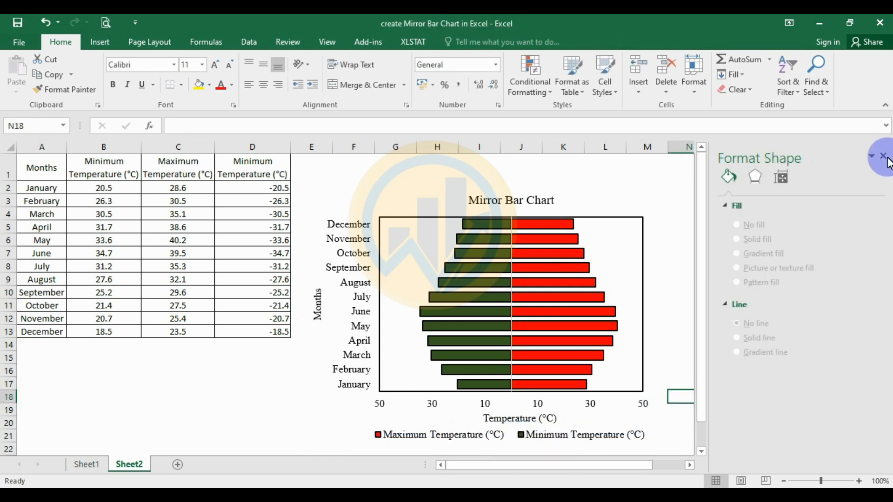
{"action": "left_click", "coordinate": [883, 156]}
Move the whole chart slightly up and to the right on the sheet, then deselect it
{"action": "left_click", "coordinate": [610, 194]}
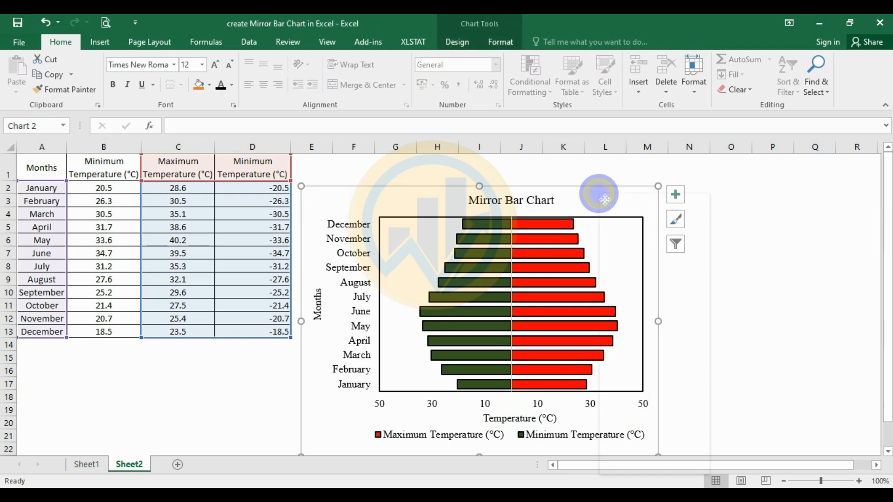
{"action": "right_click", "coordinate": [599, 193]}
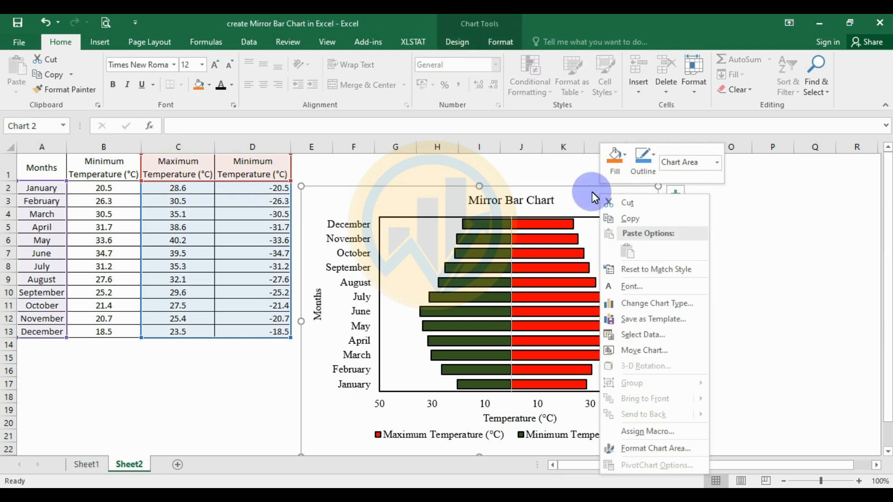
{"action": "left_click_drag", "start_coordinate": [582, 188], "coordinate": [594, 172]}
{"action": "left_click", "coordinate": [772, 280]}
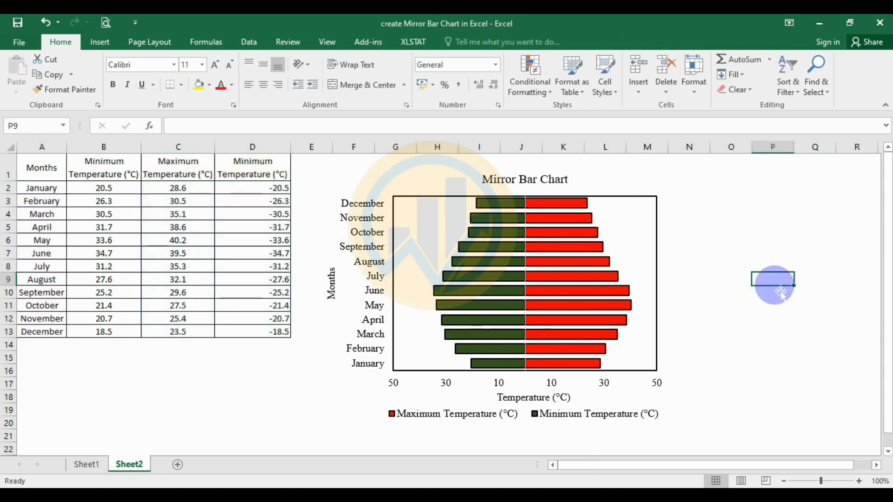